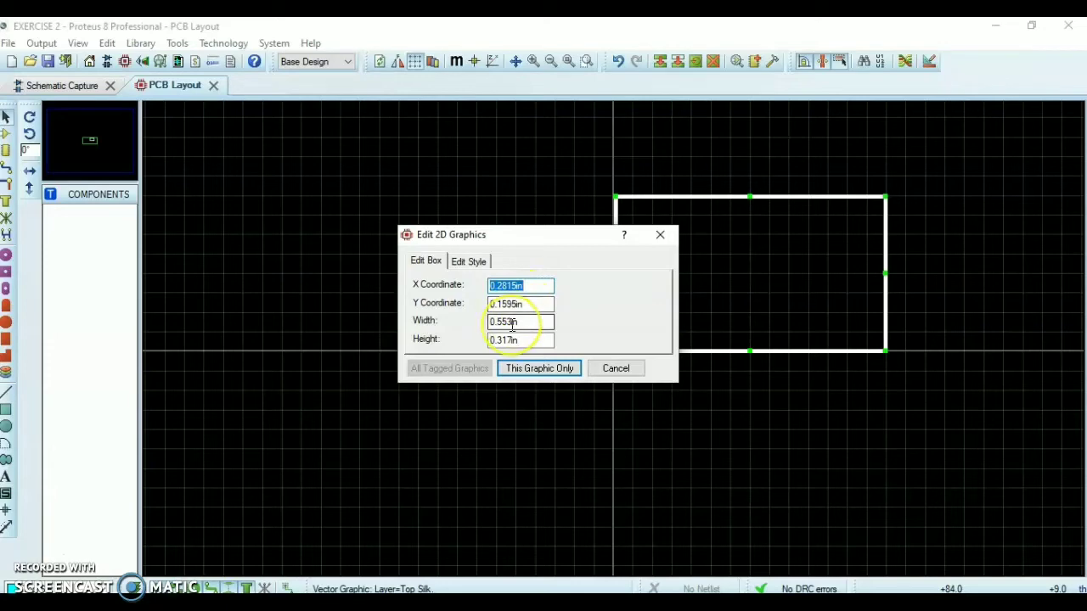
Set the rectangle's width to 0.4in and height to 0.220in, applying the size to this graphic only
{"action": "left_click_drag", "start_coordinate": [512, 322], "coordinate": [500, 323]}
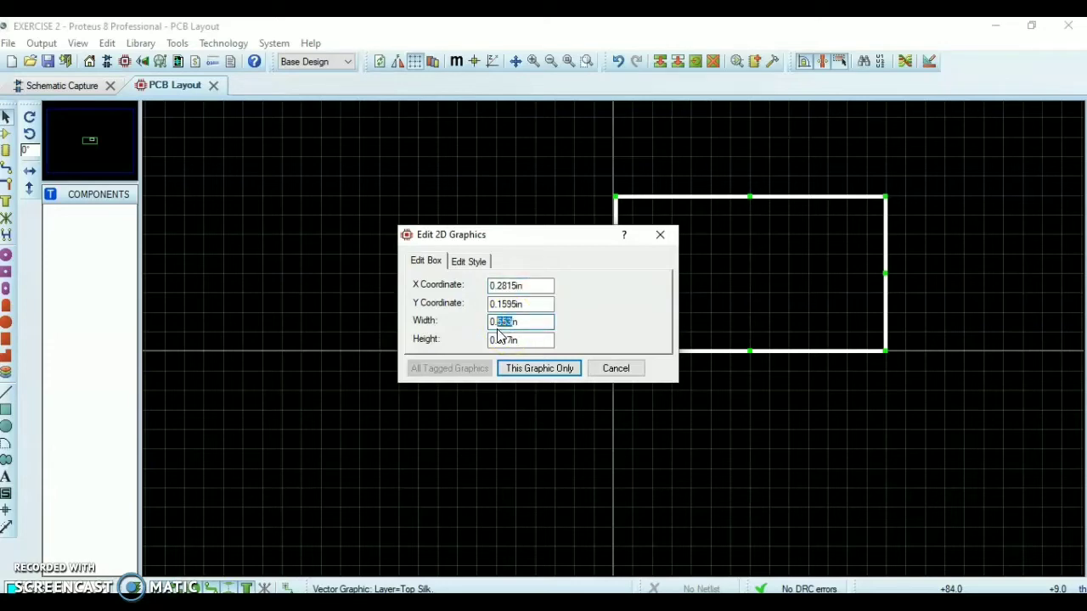
{"action": "left_click_drag", "start_coordinate": [499, 340], "coordinate": [507, 340]}
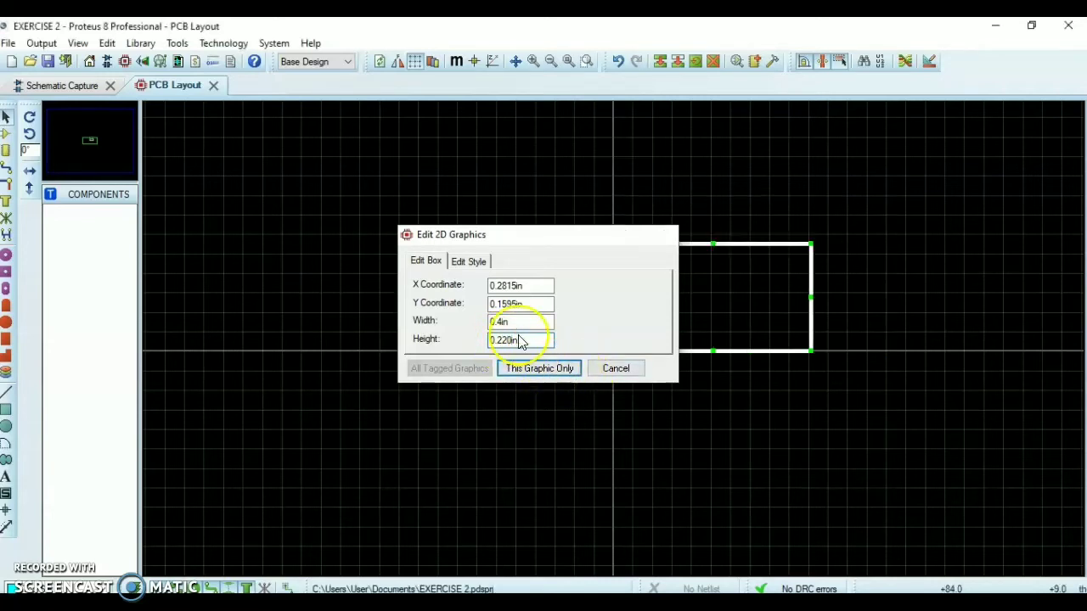
{"action": "key", "text": "Return"}
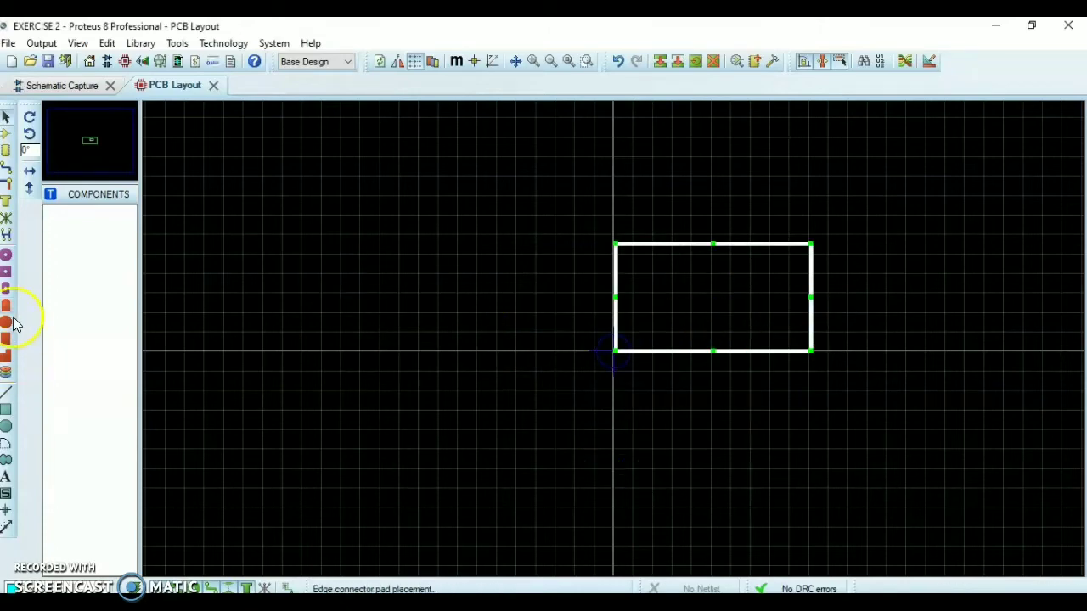
Activate DIL through-hole pad placement and change the rectangle outline to the yellow layer
{"action": "left_click", "coordinate": [6, 289]}
{"action": "right_click", "coordinate": [698, 350]}
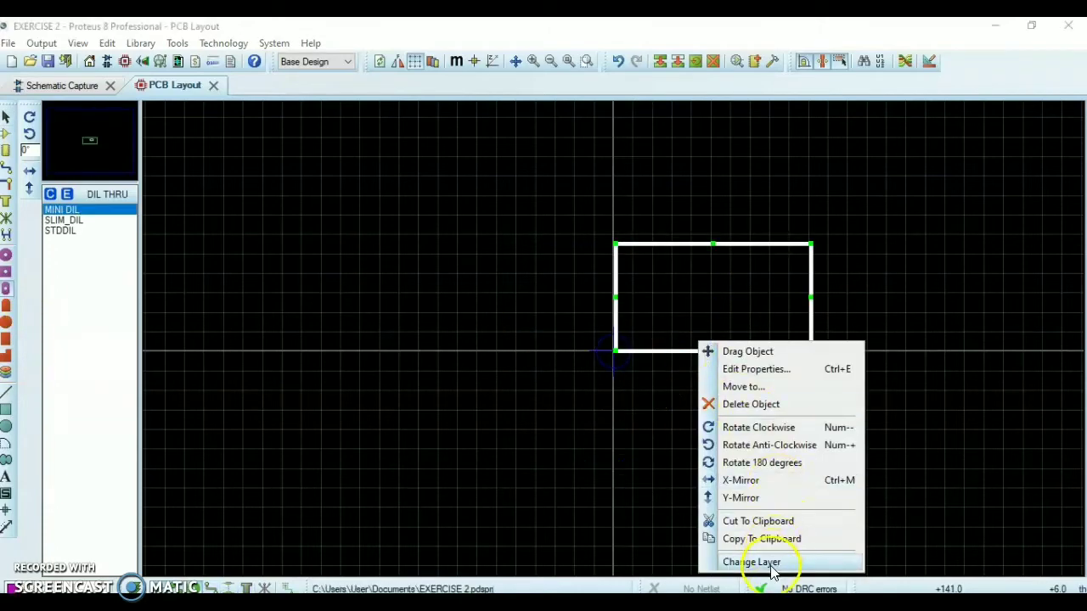
{"action": "mouse_move", "coordinate": [730, 562]}
{"action": "left_click", "coordinate": [909, 562]}
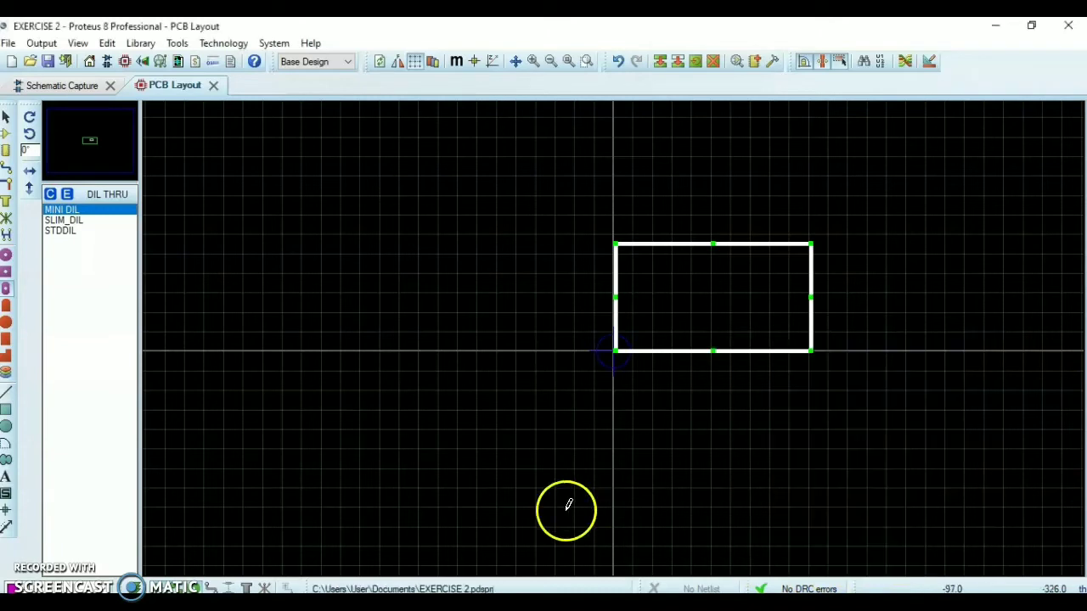
{"action": "right_click", "coordinate": [746, 344]}
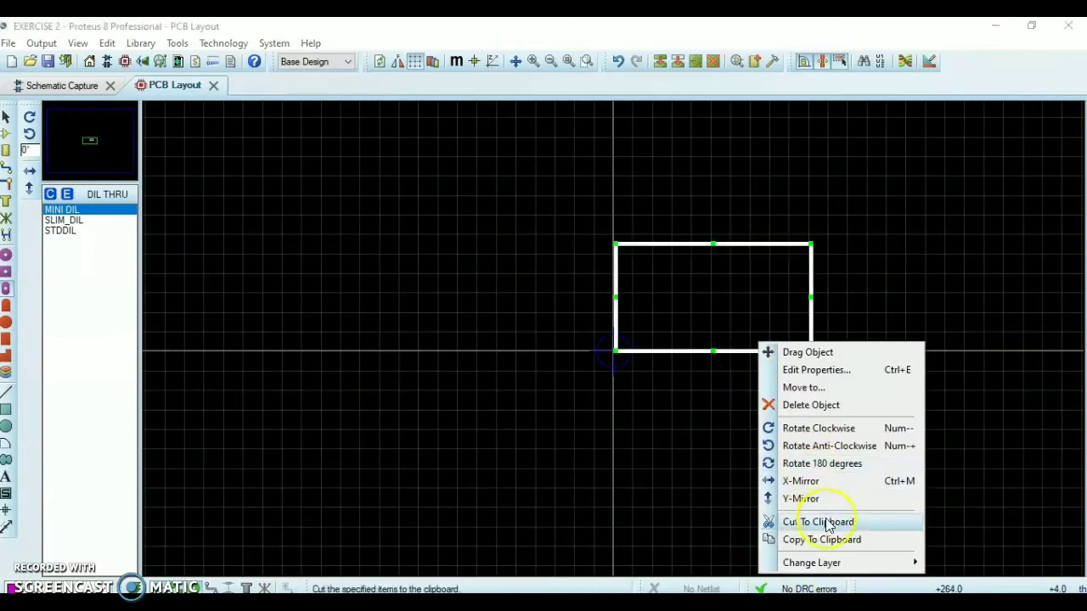
{"action": "mouse_move", "coordinate": [895, 563]}
{"action": "left_click", "coordinate": [970, 562]}
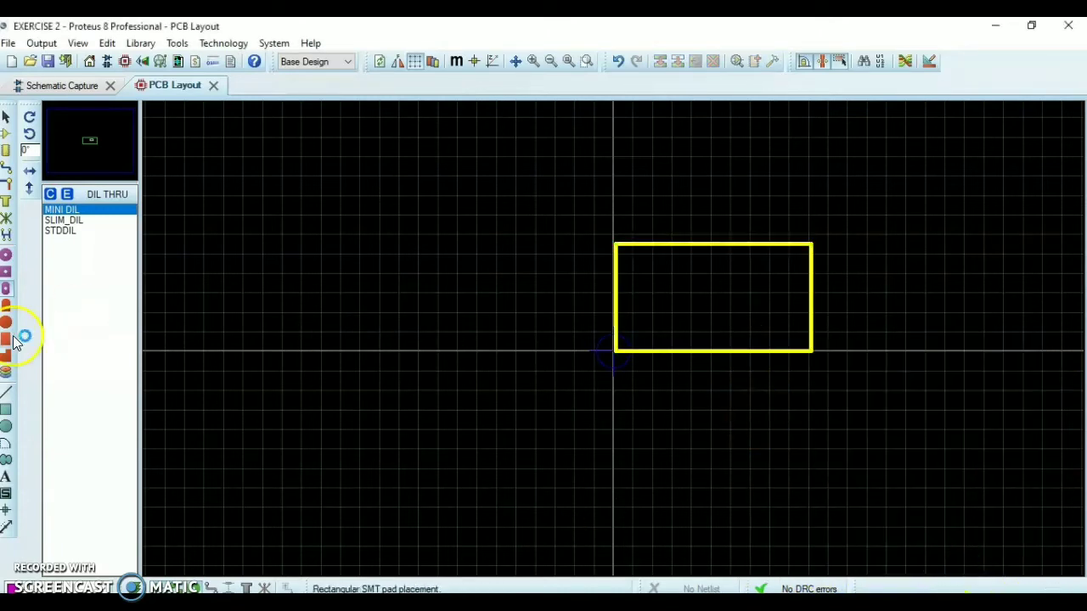
Place a MINI DIL pad just below the rectangle's lower-left corner
{"action": "left_click_drag", "start_coordinate": [626, 374], "coordinate": [643, 390]}
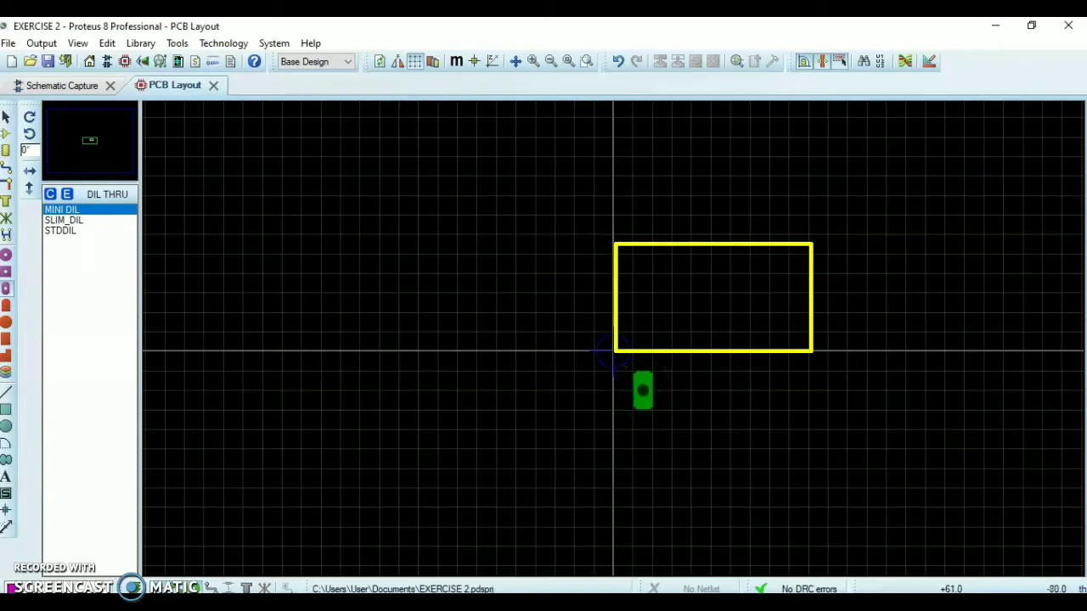
{"action": "left_click", "coordinate": [643, 390]}
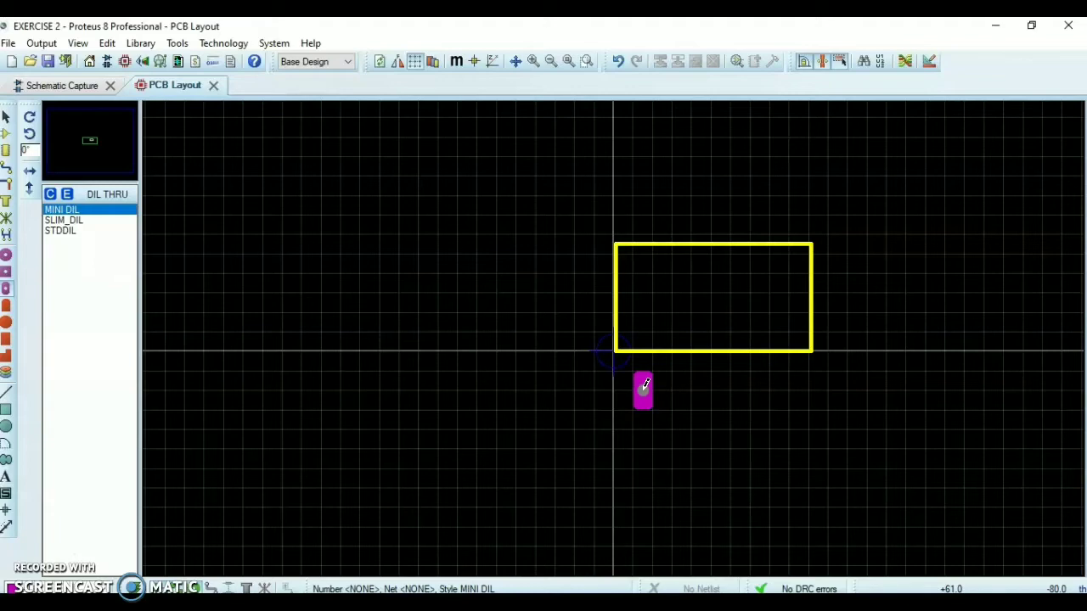
{"action": "left_click", "coordinate": [535, 62]}
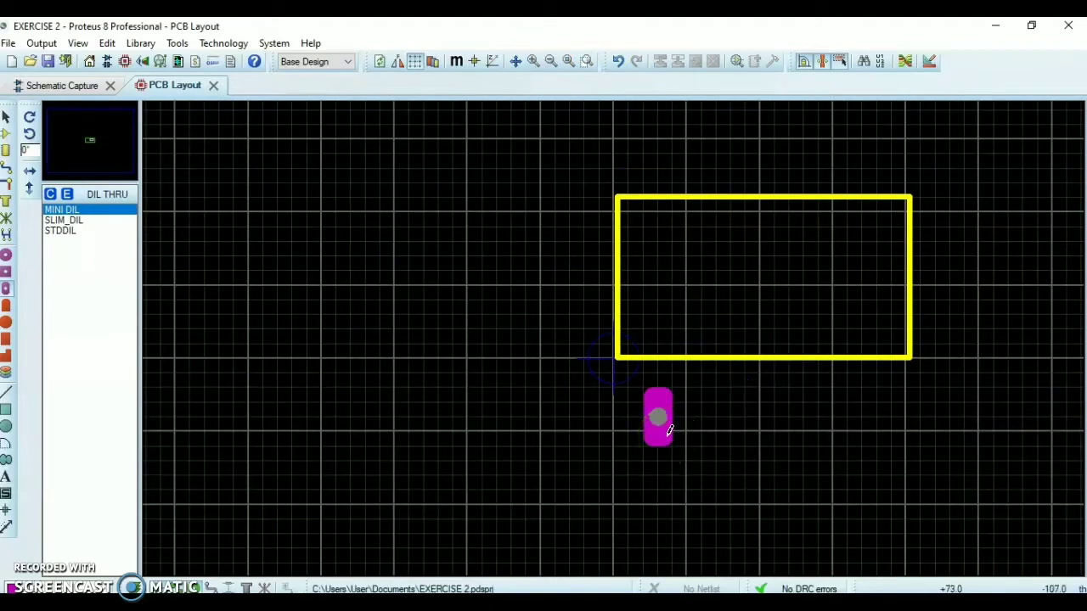
{"action": "left_click", "coordinate": [535, 61]}
{"action": "left_click", "coordinate": [551, 61]}
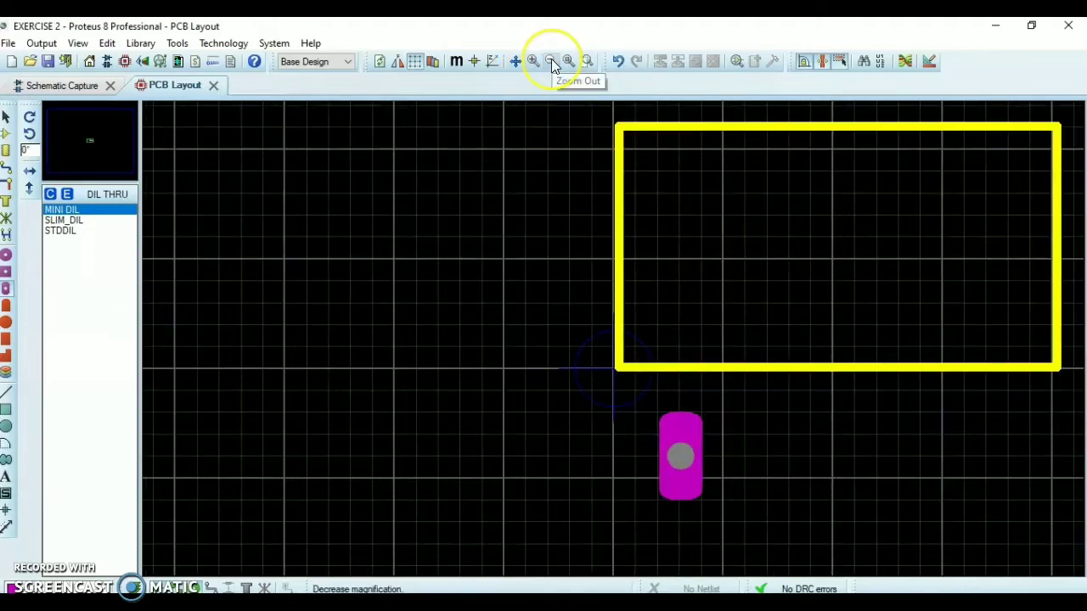
Replace the MINI DIL pad below the rectangle's lower-left corner with a STDDIL pad
{"action": "left_click", "coordinate": [62, 231]}
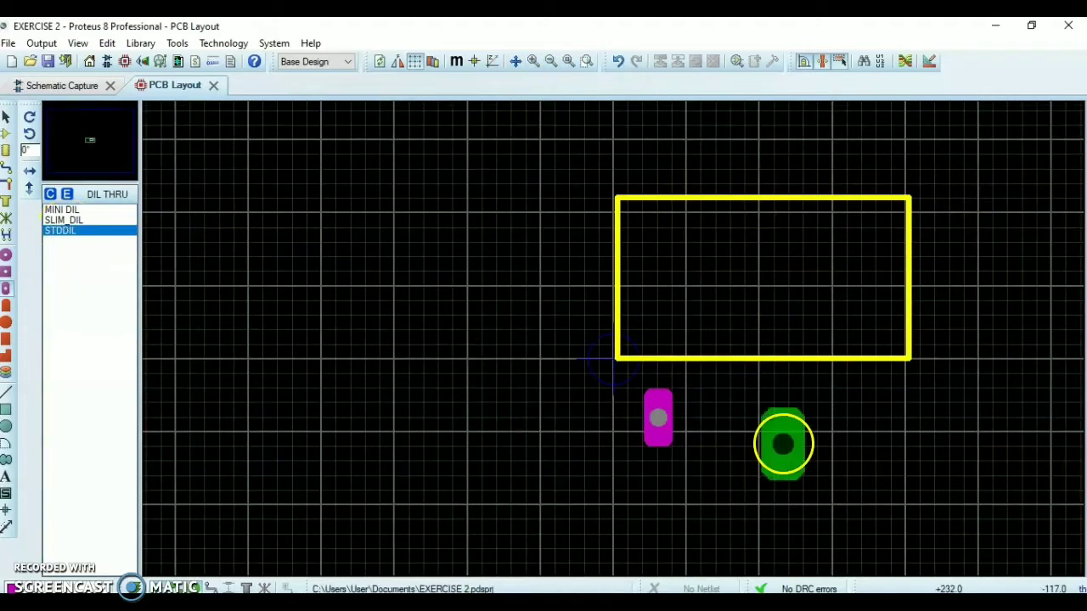
{"action": "right_click", "coordinate": [680, 404]}
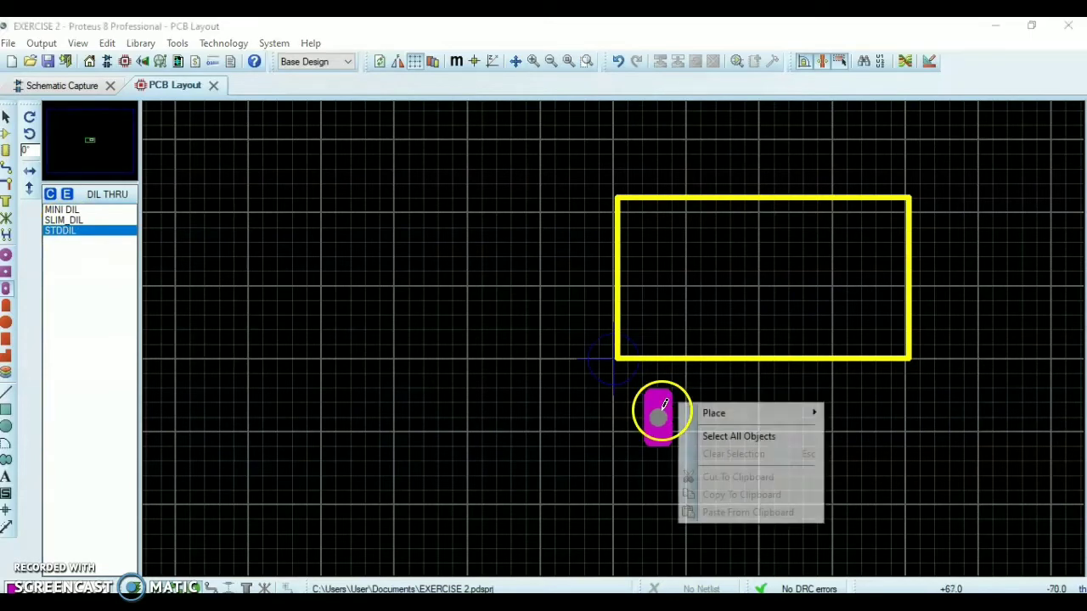
{"action": "left_click", "coordinate": [662, 424]}
{"action": "right_click", "coordinate": [684, 429]}
{"action": "left_click", "coordinate": [725, 297]}
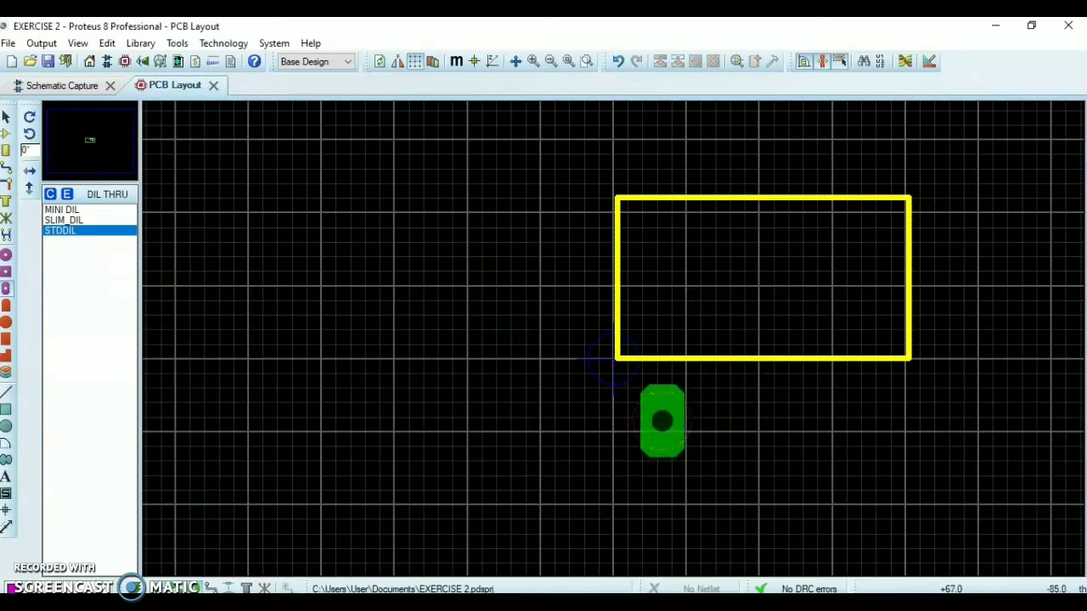
{"action": "left_click", "coordinate": [662, 425]}
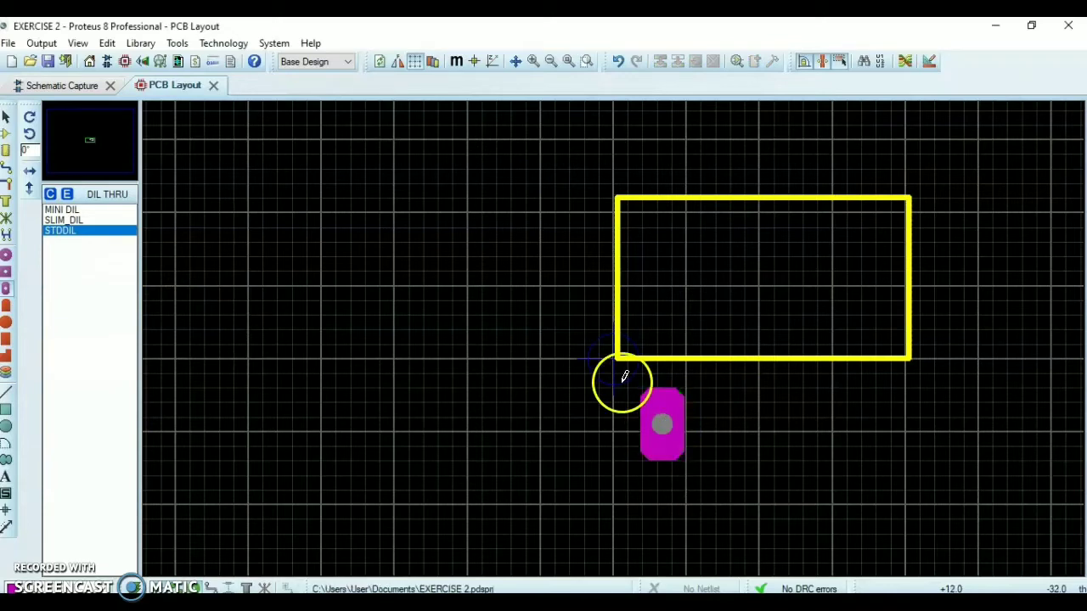
{"action": "left_click_drag", "start_coordinate": [623, 383], "coordinate": [697, 476]}
{"action": "right_click", "coordinate": [698, 475]}
{"action": "key", "text": "Escape"}
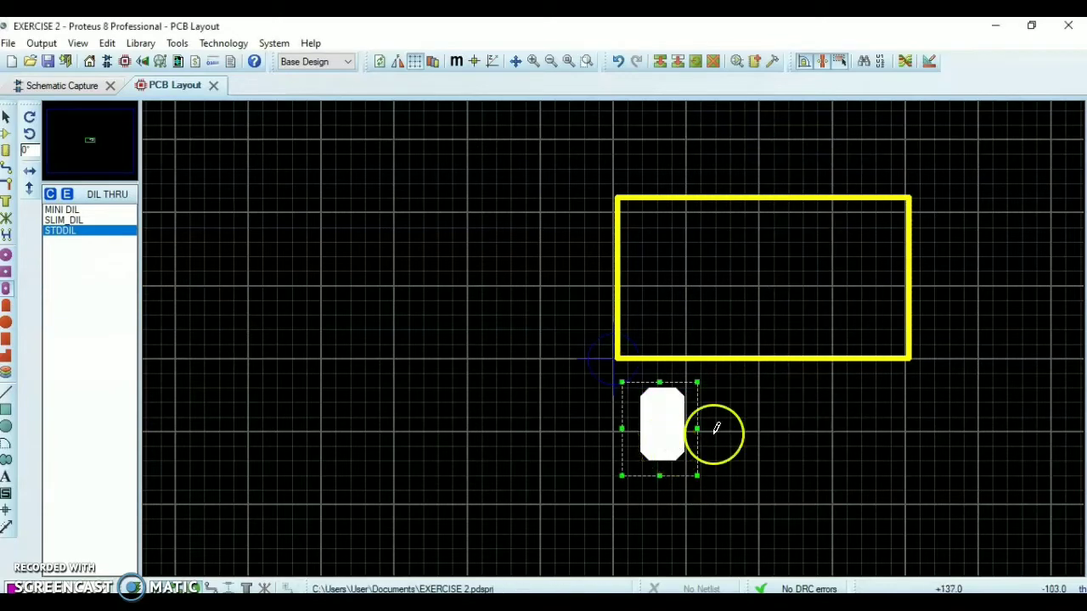
{"action": "left_click", "coordinate": [711, 432]}
{"action": "left_click", "coordinate": [6, 116]}
{"action": "double_click", "coordinate": [667, 418]}
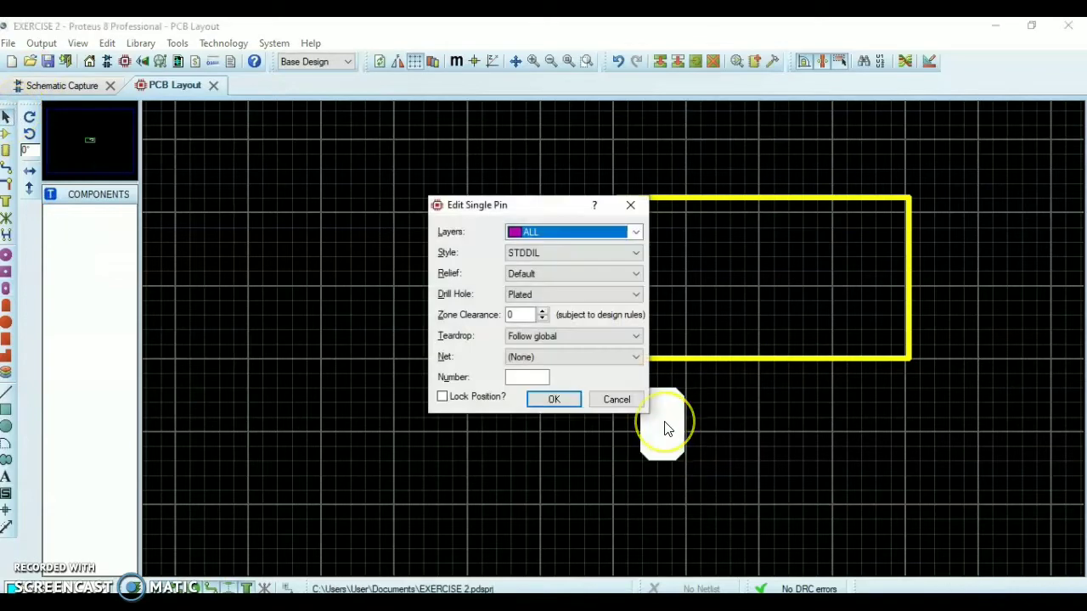
{"action": "left_click", "coordinate": [595, 206]}
{"action": "left_click", "coordinate": [630, 204]}
{"action": "right_click", "coordinate": [655, 427]}
{"action": "left_click", "coordinate": [653, 419]}
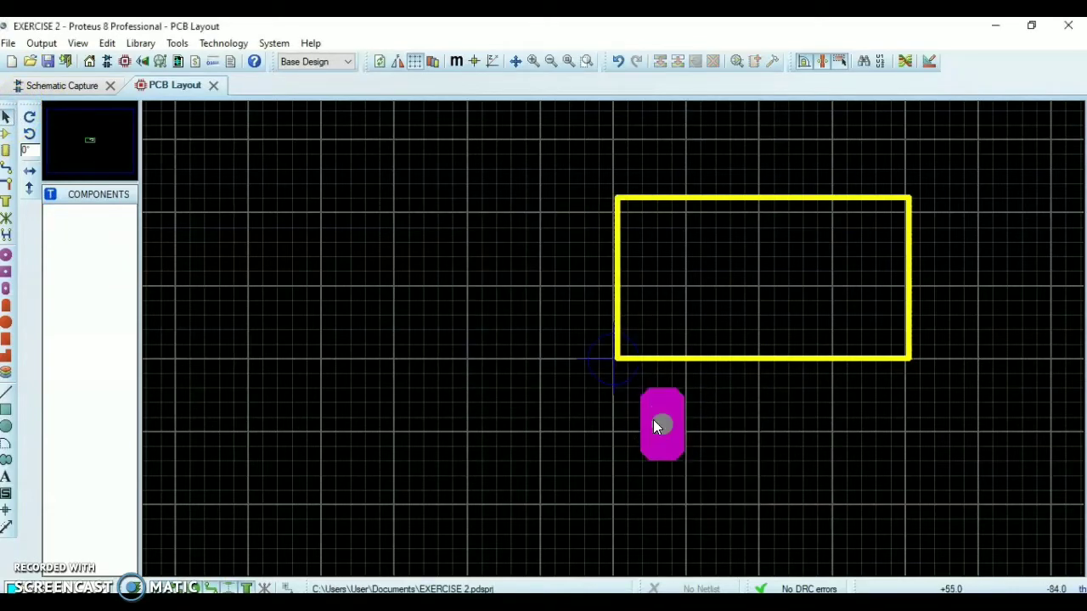
Replicate the STDDIL pad with an X-step of 0, a Y-step of 0.1in and 3 copies
{"action": "right_click", "coordinate": [662, 428]}
{"action": "left_click", "coordinate": [713, 404]}
{"action": "left_click", "coordinate": [528, 268]}
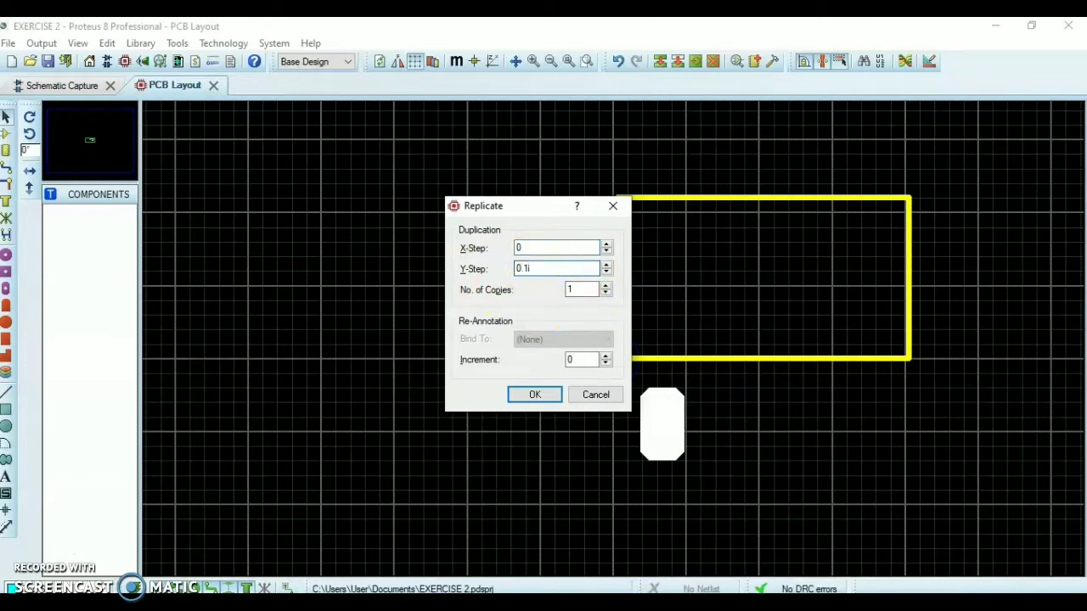
{"action": "left_click", "coordinate": [606, 286]}
{"action": "left_click", "coordinate": [535, 394]}
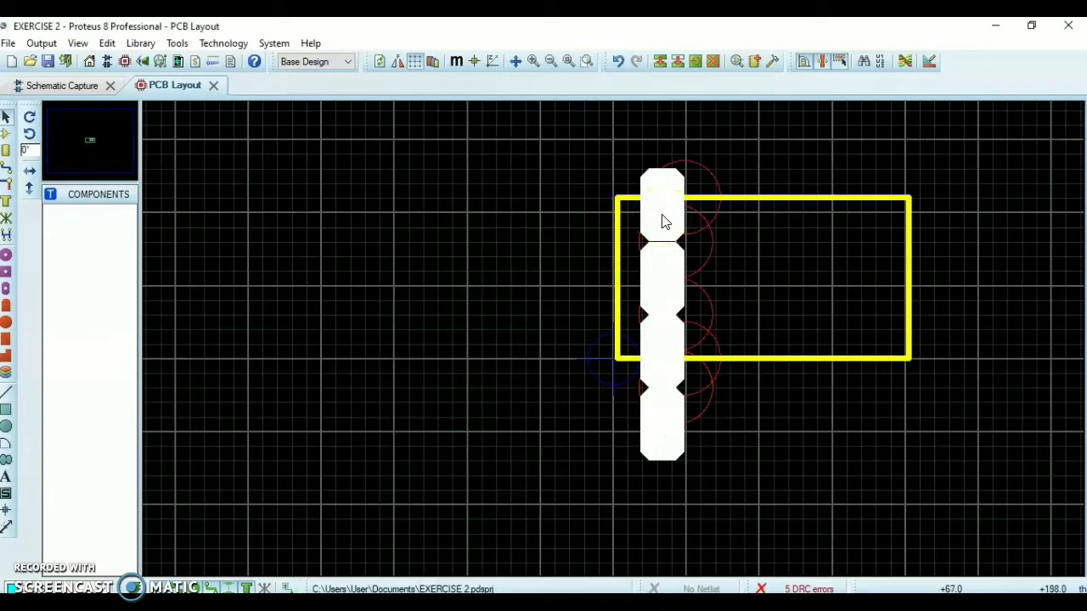
Undo the vertical replication and delete the STDDIL pad below the rectangle
{"action": "left_click", "coordinate": [728, 245]}
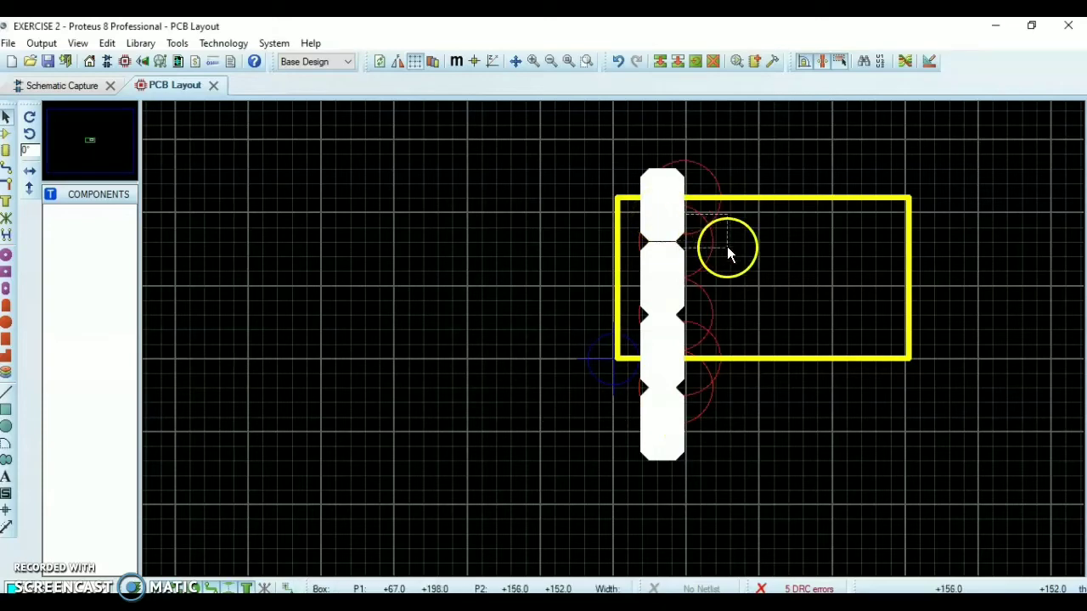
{"action": "right_click", "coordinate": [663, 422]}
{"action": "left_click", "coordinate": [613, 67]}
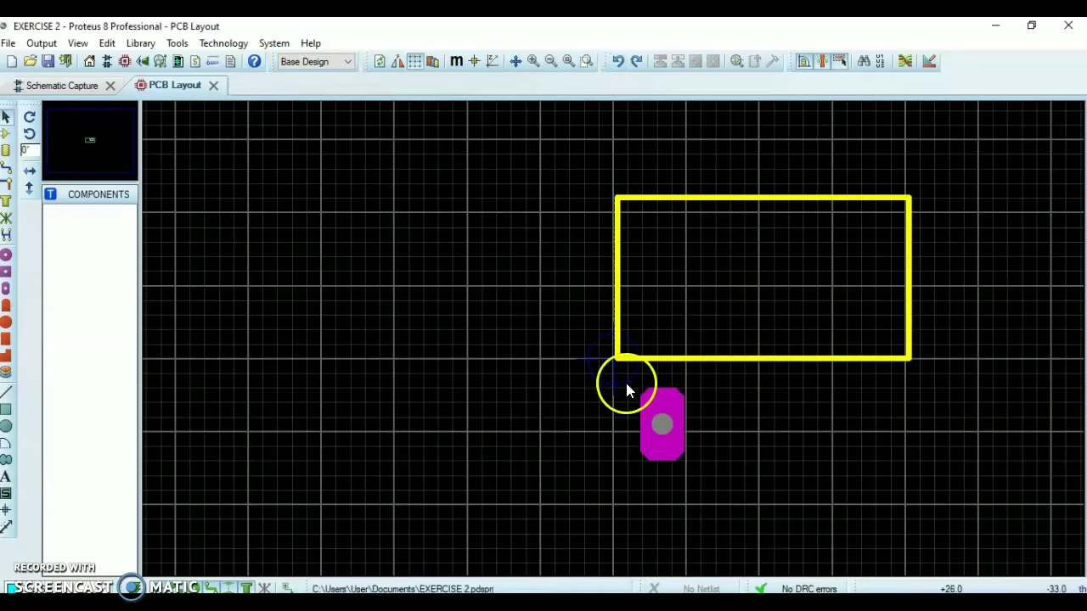
{"action": "left_click_drag", "start_coordinate": [624, 384], "coordinate": [769, 526]}
{"action": "right_click", "coordinate": [699, 458]}
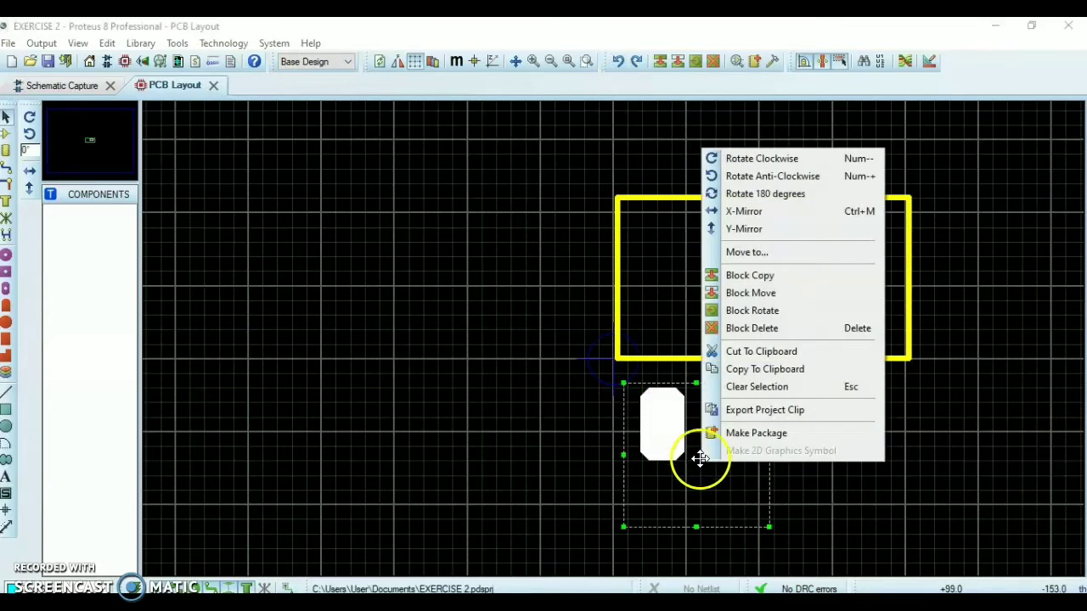
{"action": "left_click", "coordinate": [738, 329]}
Place a new STDDIL through-hole pad just below the rectangle's lower-left corner
{"action": "left_click", "coordinate": [6, 288]}
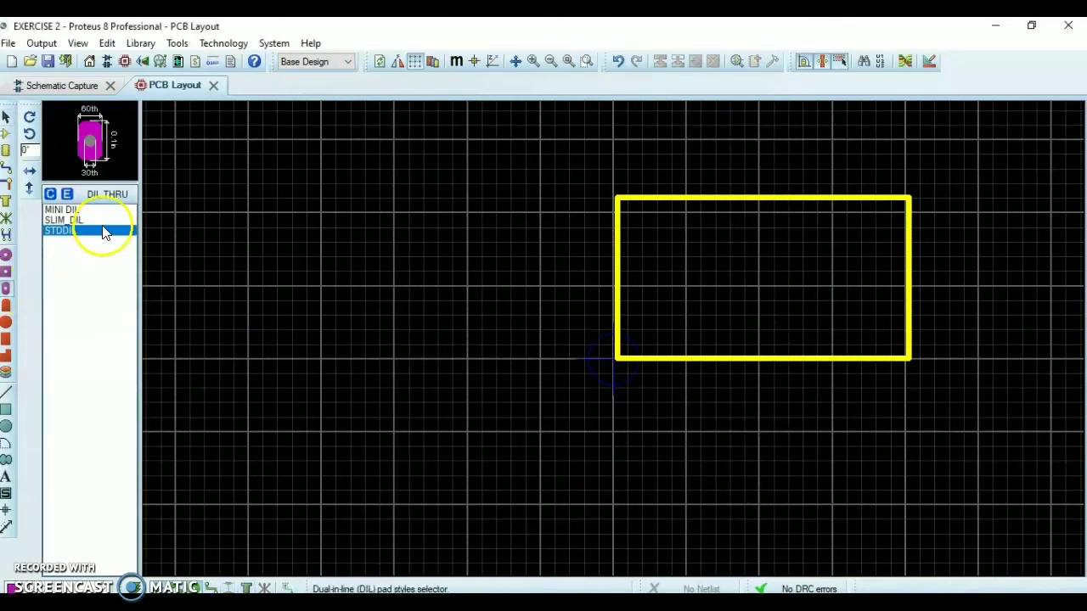
{"action": "left_click", "coordinate": [675, 415]}
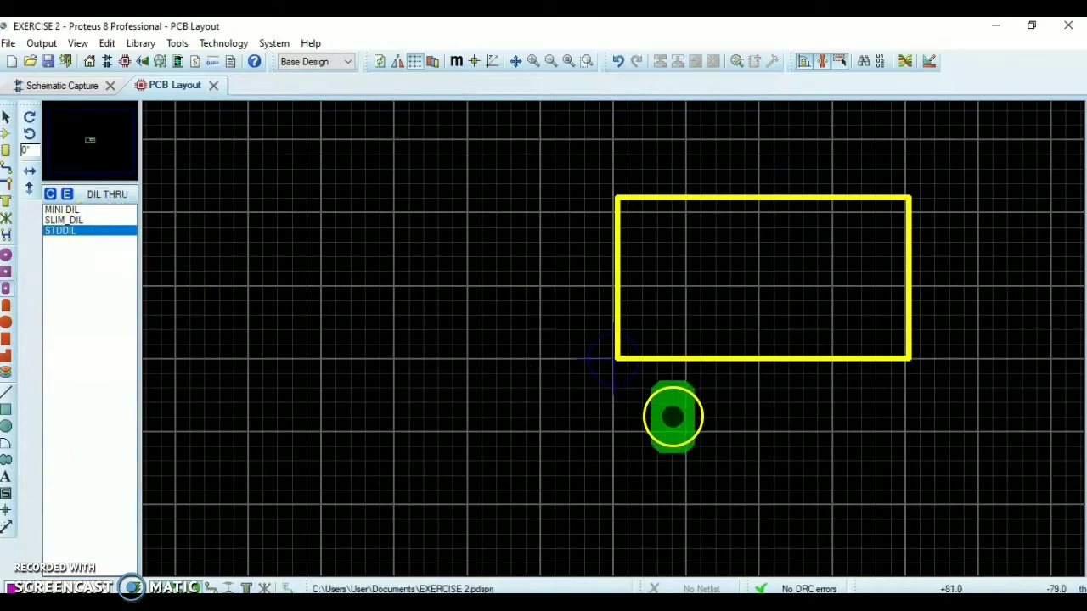
{"action": "left_click", "coordinate": [664, 425]}
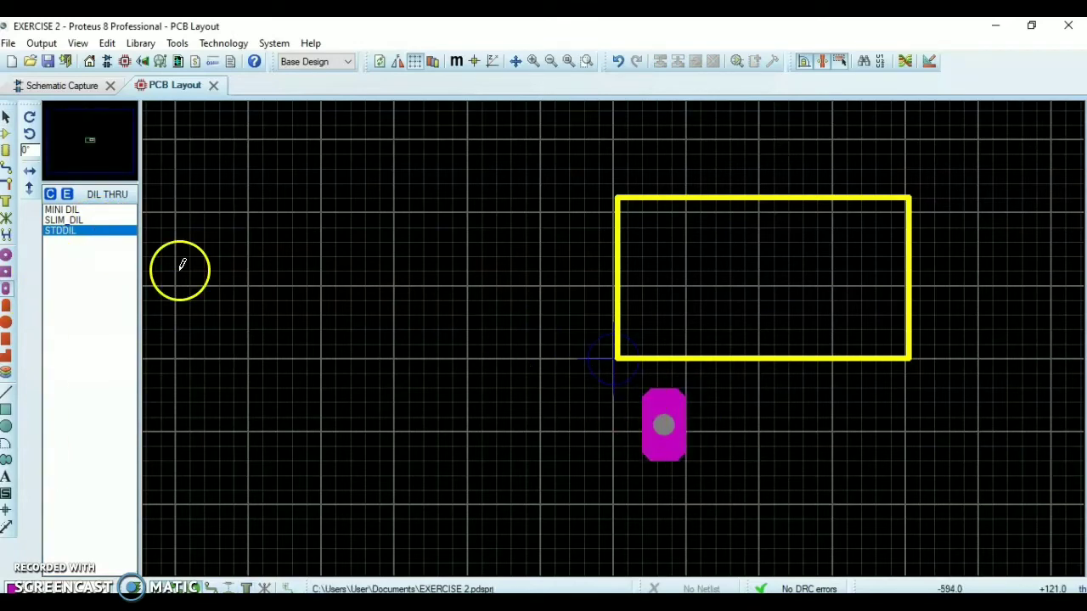
Replicate the STDDIL pad into a horizontal row using an X-step of 0.1in, a Y-step of 0 and 3 copies
{"action": "left_click", "coordinate": [6, 117]}
{"action": "right_click", "coordinate": [670, 416]}
{"action": "key", "text": "Escape"}
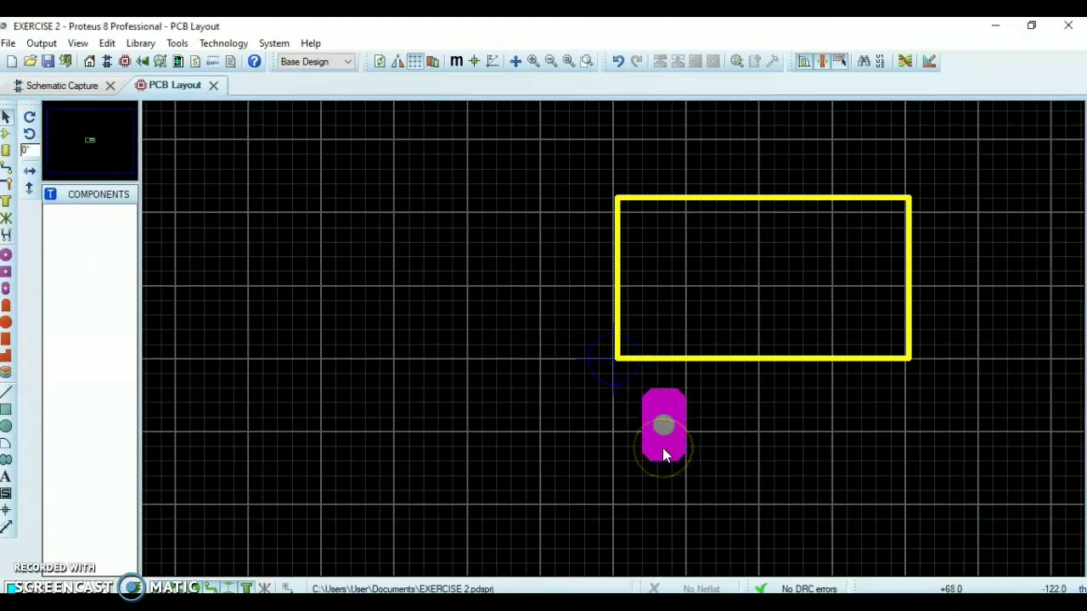
{"action": "left_click", "coordinate": [663, 424]}
{"action": "right_click", "coordinate": [665, 425]}
{"action": "left_click", "coordinate": [692, 407]}
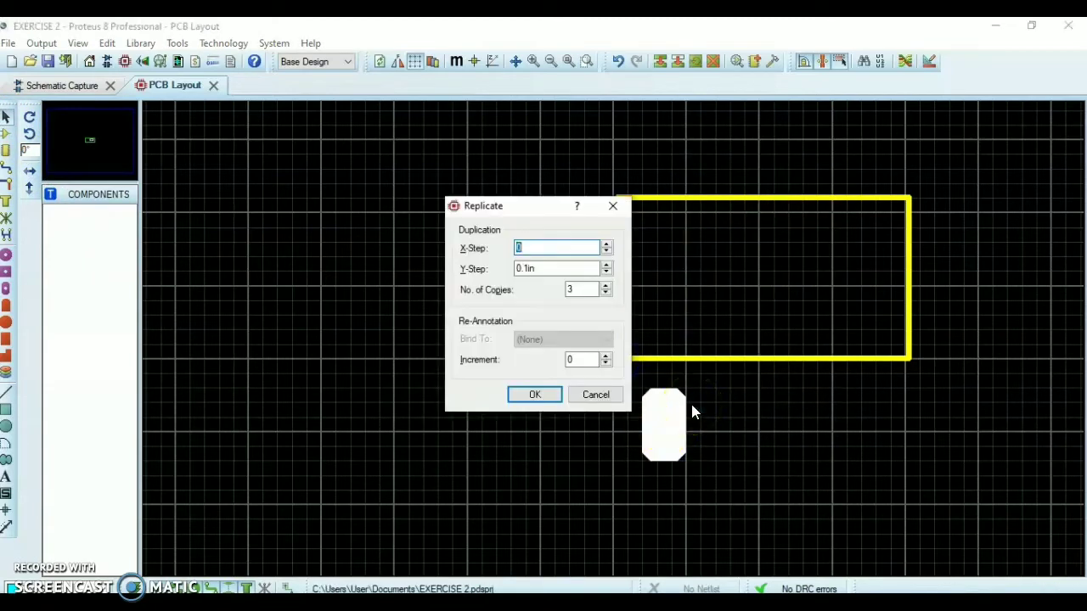
{"action": "left_click_drag", "start_coordinate": [543, 268], "coordinate": [516, 268]}
{"action": "key", "text": "BackSpace"}
{"action": "type", "text": "0"}
{"action": "left_click", "coordinate": [528, 248]}
{"action": "type", "text": ".1in"}
{"action": "left_click", "coordinate": [535, 394]}
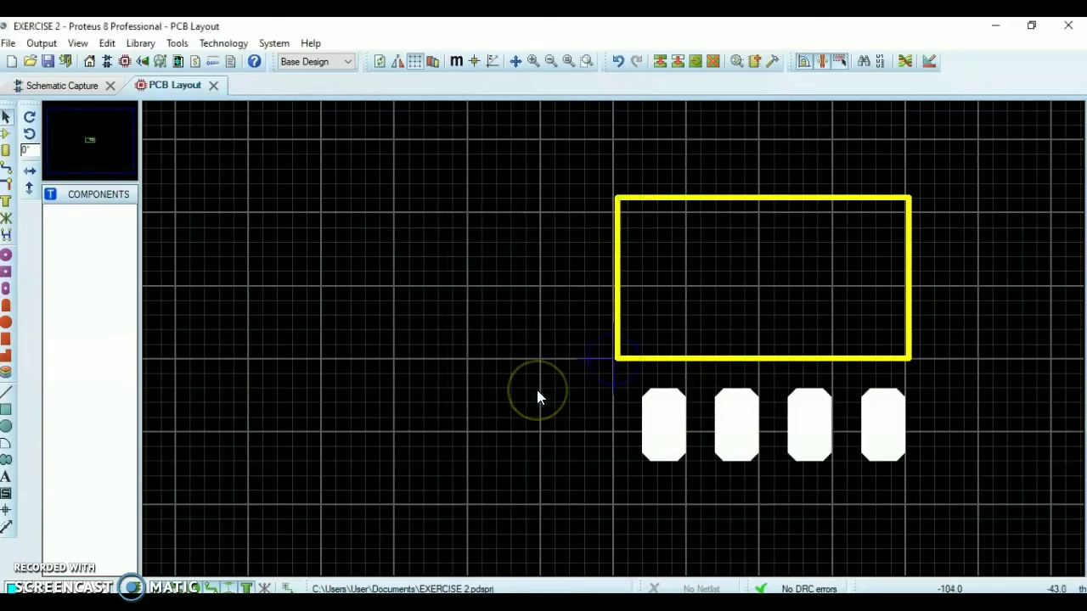
Shift the row of four pads slightly left and block copy it about 400 th higher, above the rectangle
{"action": "left_click_drag", "start_coordinate": [639, 378], "coordinate": [934, 512]}
{"action": "left_click", "coordinate": [771, 444]}
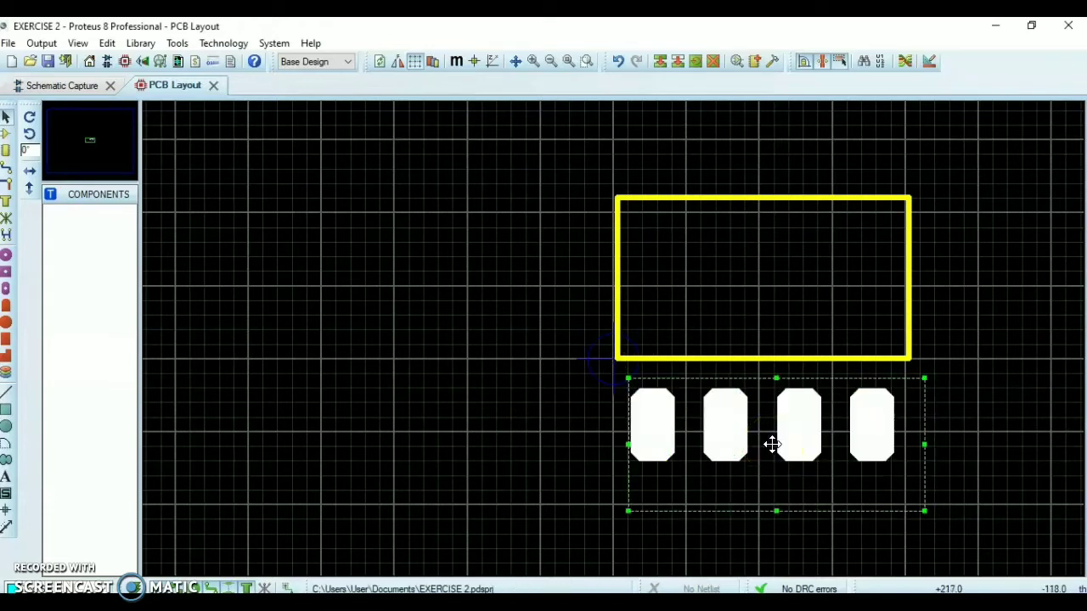
{"action": "right_click", "coordinate": [772, 444]}
{"action": "left_click", "coordinate": [820, 245]}
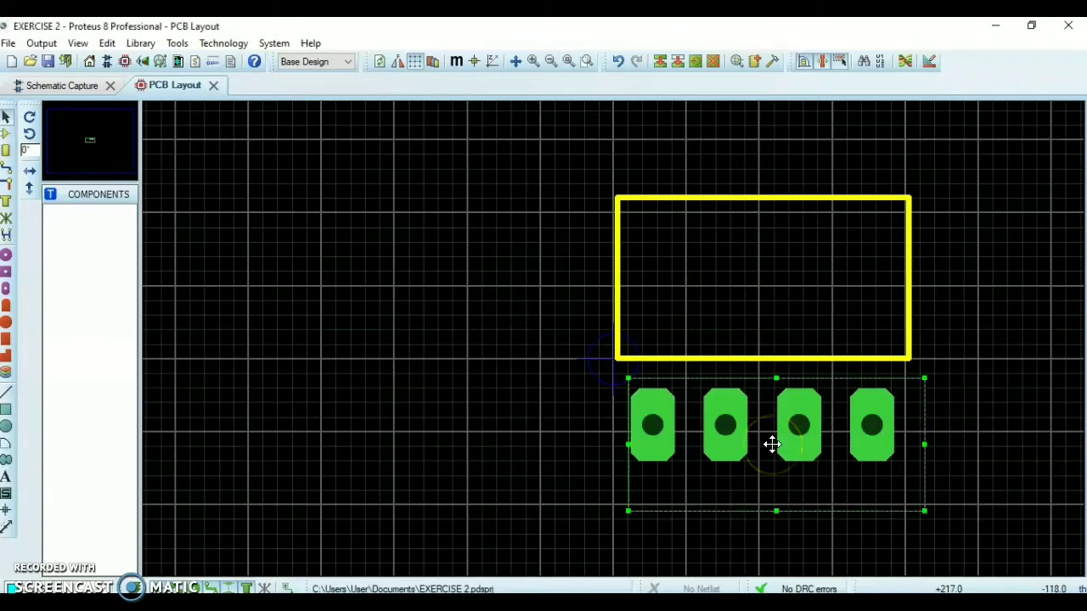
{"action": "left_click_drag", "start_coordinate": [771, 408], "coordinate": [768, 163]}
{"action": "left_click", "coordinate": [768, 153]}
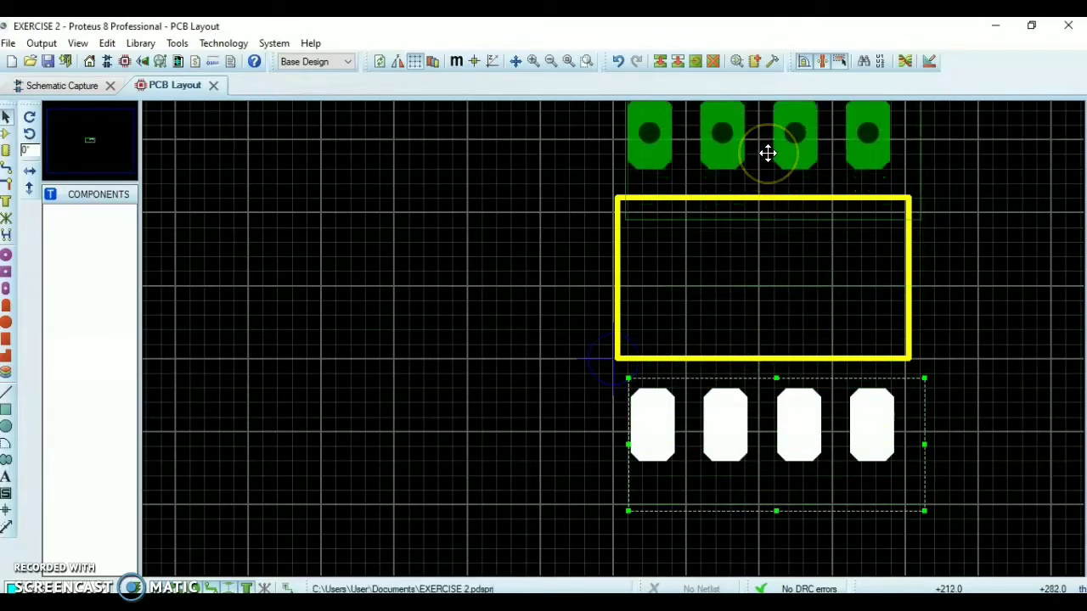
{"action": "right_click", "coordinate": [623, 190]}
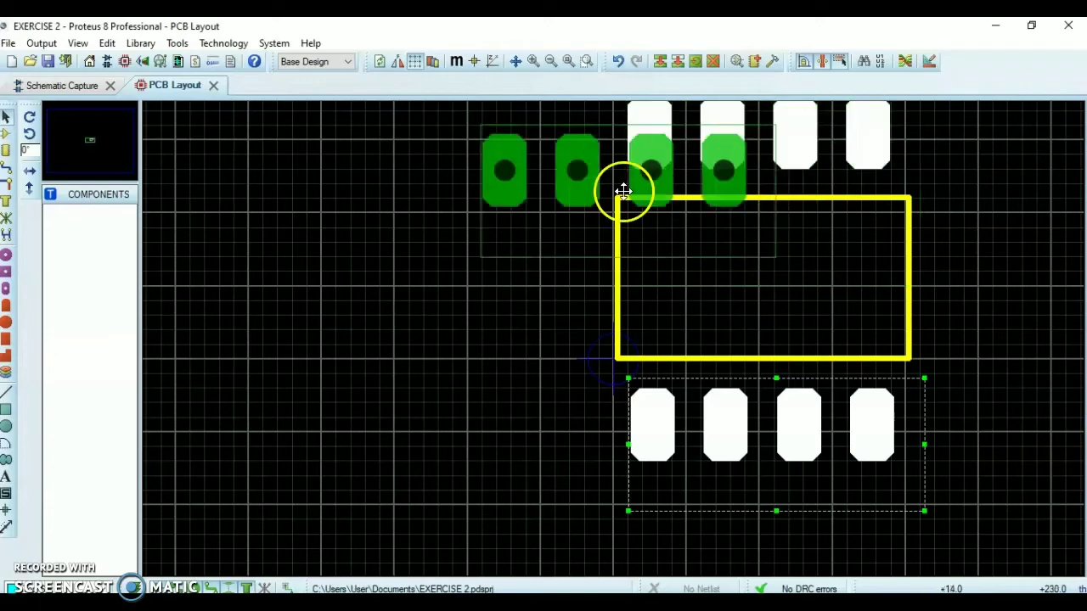
{"action": "left_click", "coordinate": [16, 111]}
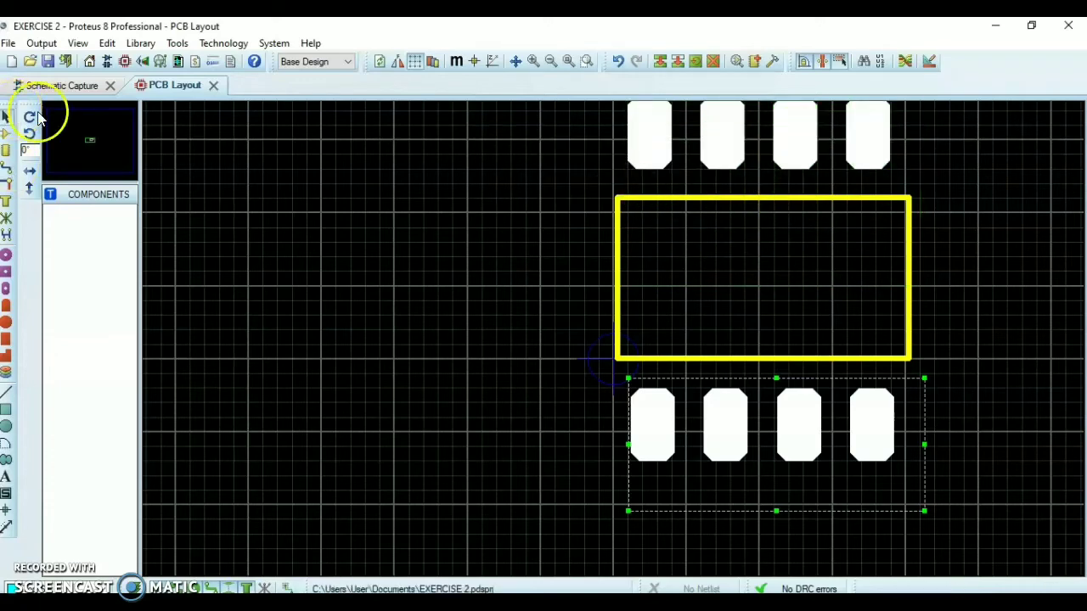
{"action": "left_click", "coordinate": [533, 377]}
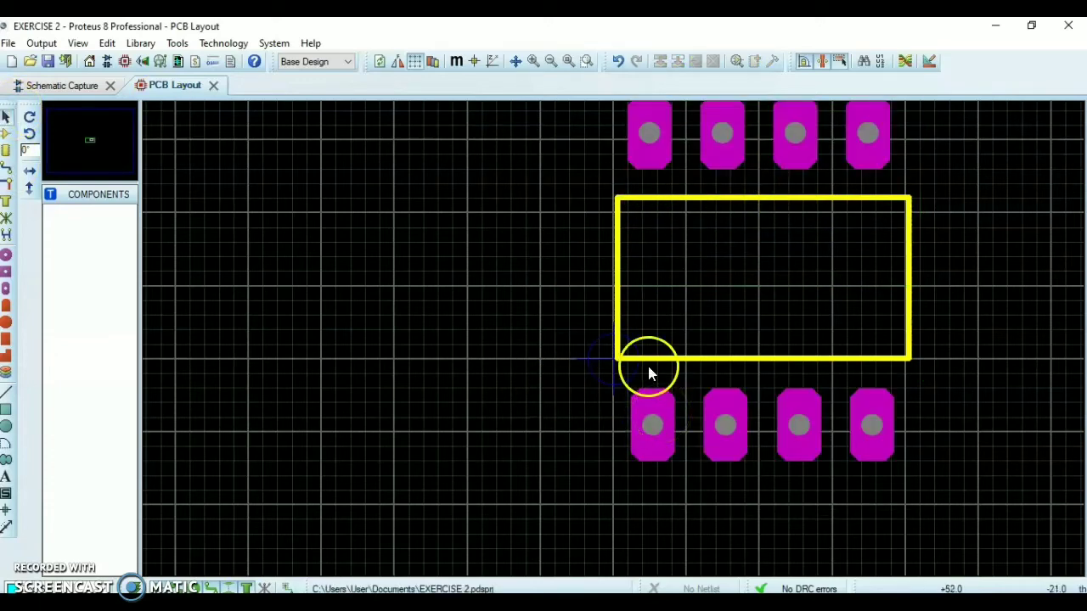
Shift the lower row of four pads slightly left to line up with the upper row
{"action": "left_click_drag", "start_coordinate": [622, 381], "coordinate": [920, 485]}
{"action": "left_click_drag", "start_coordinate": [760, 438], "coordinate": [757, 438]}
{"action": "left_click", "coordinate": [501, 373]}
Number the first two pads of the lower row 1 and 2, counting from the left
{"action": "double_click", "coordinate": [647, 430]}
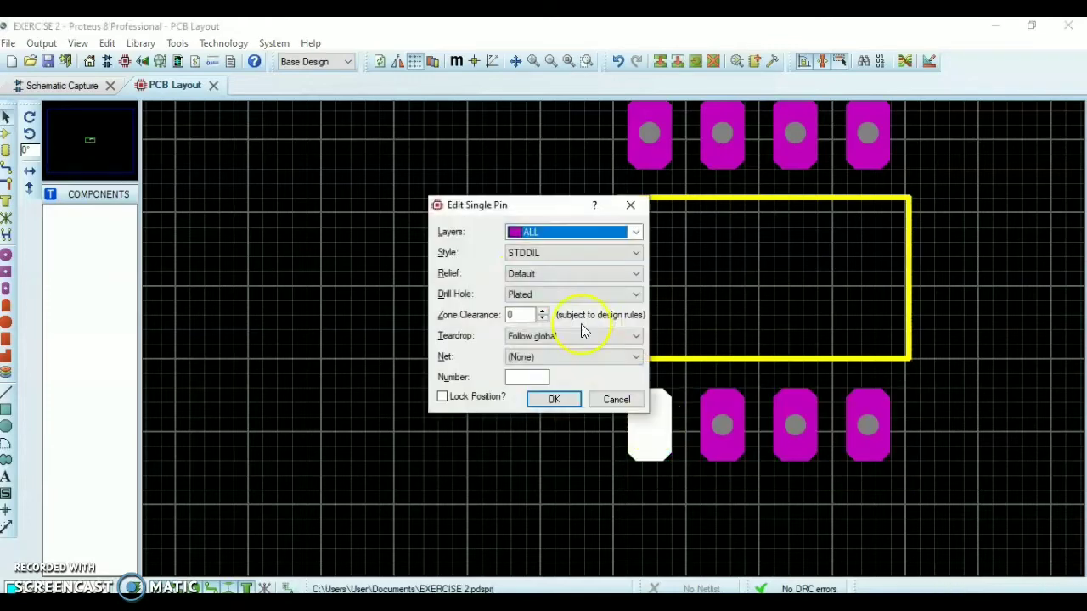
{"action": "left_click", "coordinate": [551, 400]}
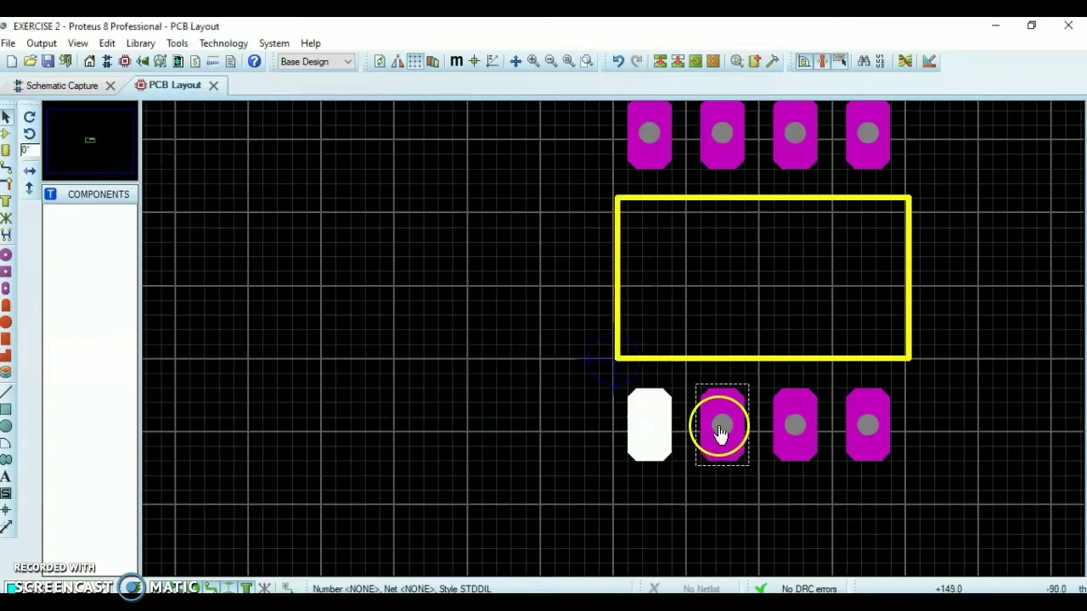
{"action": "double_click", "coordinate": [720, 425]}
{"action": "left_click", "coordinate": [538, 379]}
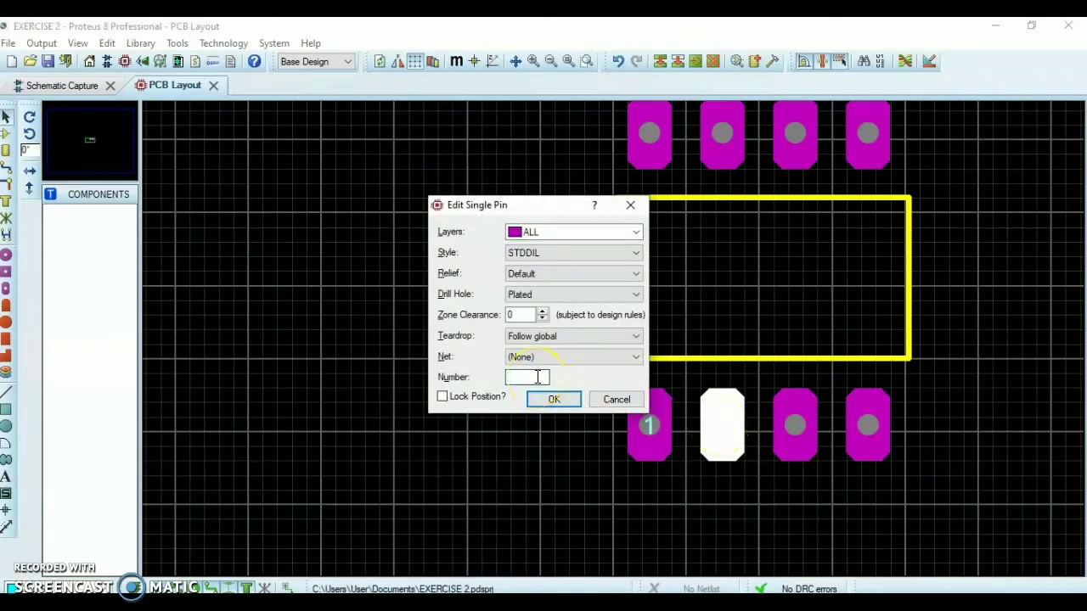
{"action": "left_click", "coordinate": [550, 399]}
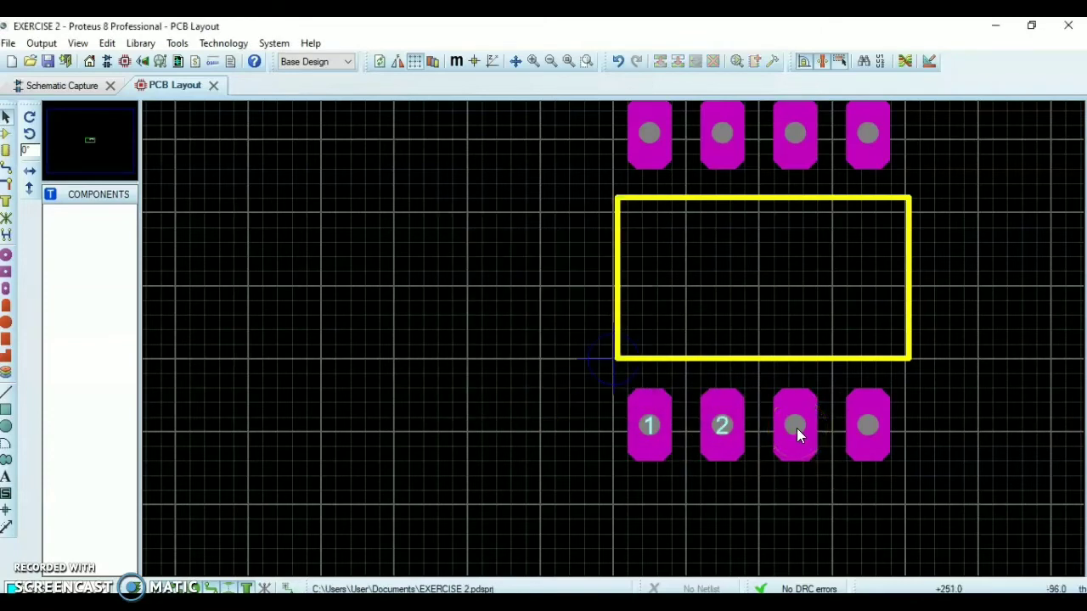
Number the third and fourth pads of the lower row 3 and 4
{"action": "double_click", "coordinate": [794, 426]}
{"action": "left_click", "coordinate": [534, 375]}
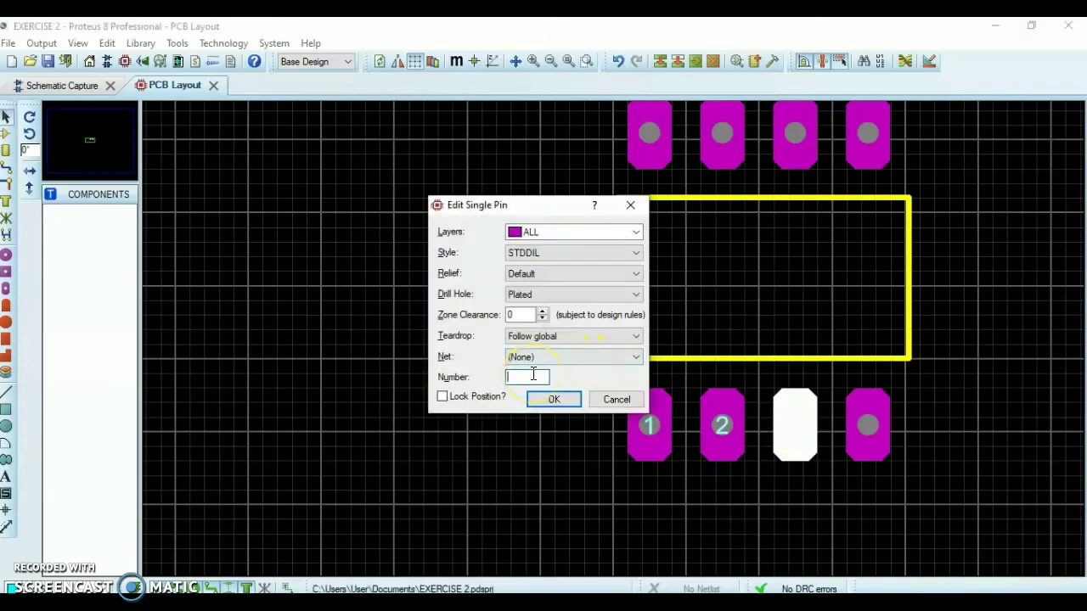
{"action": "left_click", "coordinate": [553, 399]}
{"action": "left_click", "coordinate": [869, 430]}
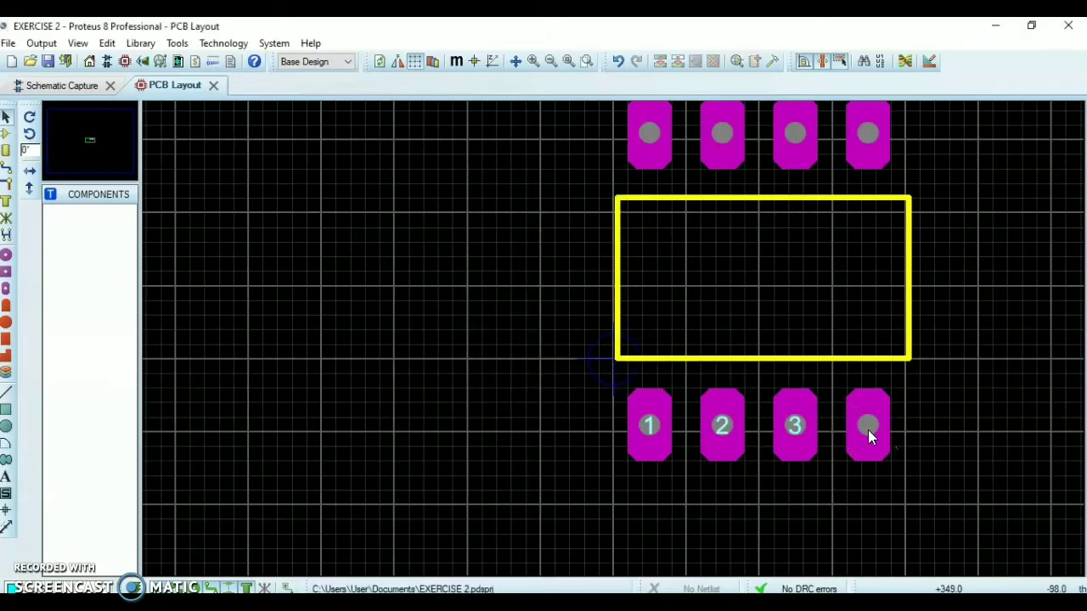
{"action": "left_click", "coordinate": [868, 430]}
{"action": "left_click", "coordinate": [520, 379]}
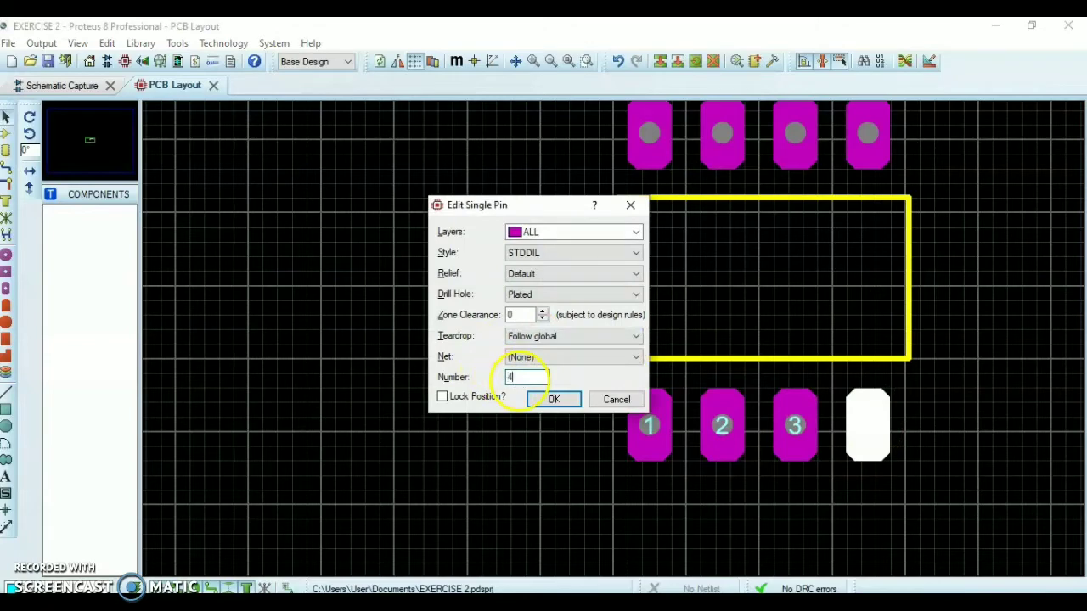
{"action": "type", "text": "4"}
{"action": "left_click", "coordinate": [553, 399]}
Number the two rightmost pads of the upper row 5 and 6, counting from the right
{"action": "left_click", "coordinate": [866, 136]}
{"action": "left_click", "coordinate": [865, 136]}
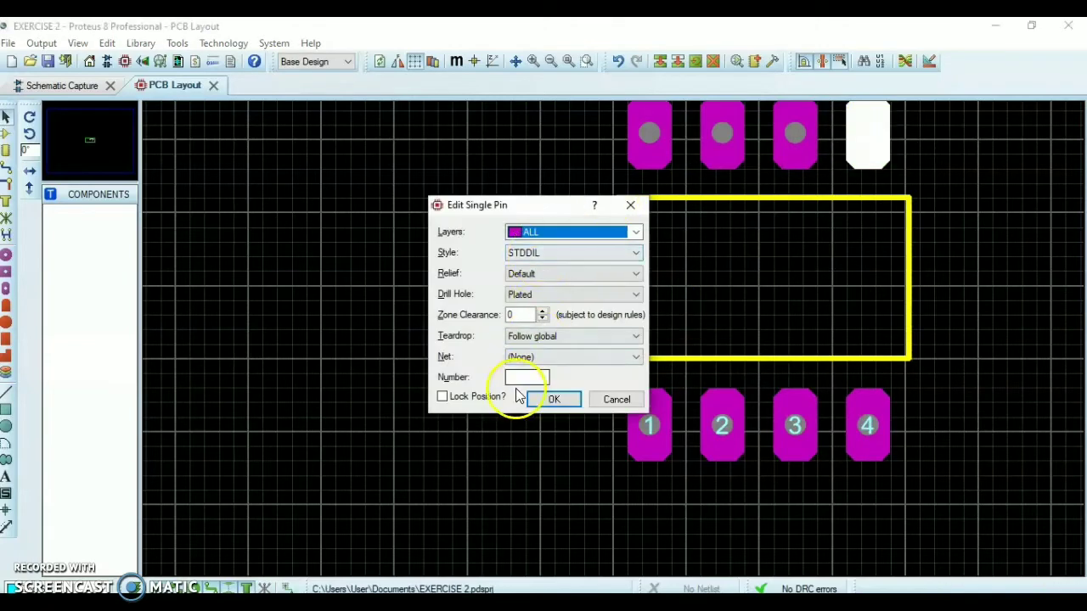
{"action": "left_click", "coordinate": [517, 376]}
{"action": "type", "text": "5"}
{"action": "left_click", "coordinate": [528, 406]}
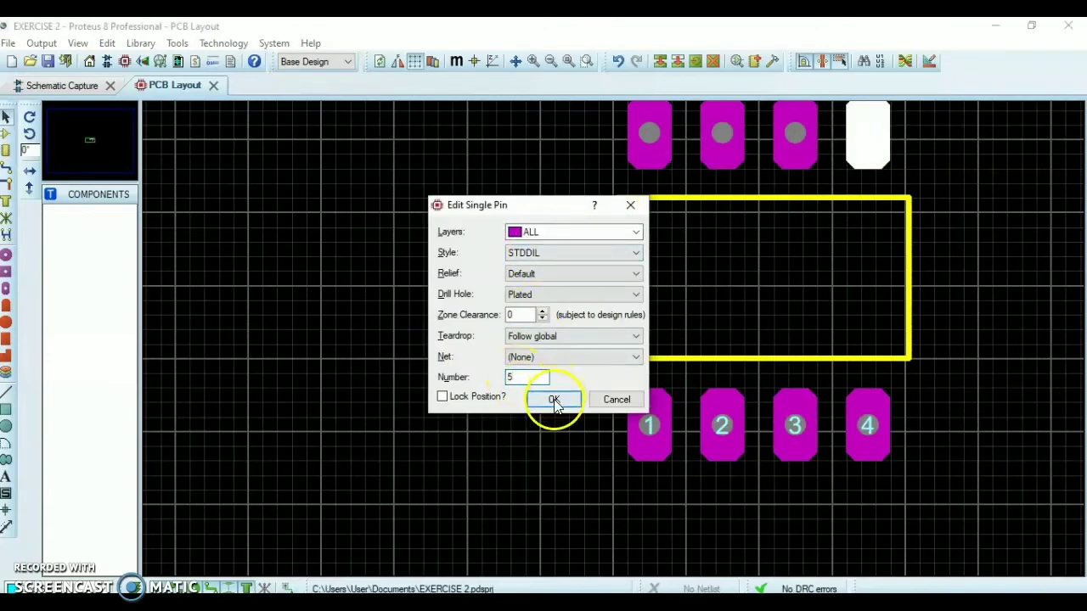
{"action": "left_click", "coordinate": [795, 134]}
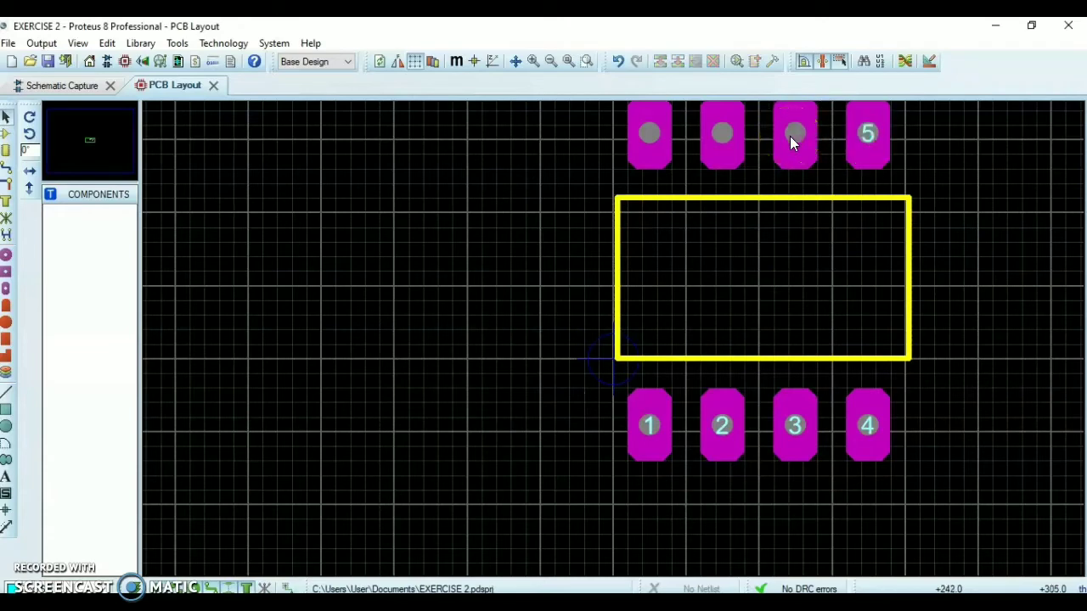
{"action": "left_click", "coordinate": [794, 136]}
{"action": "left_click", "coordinate": [521, 376]}
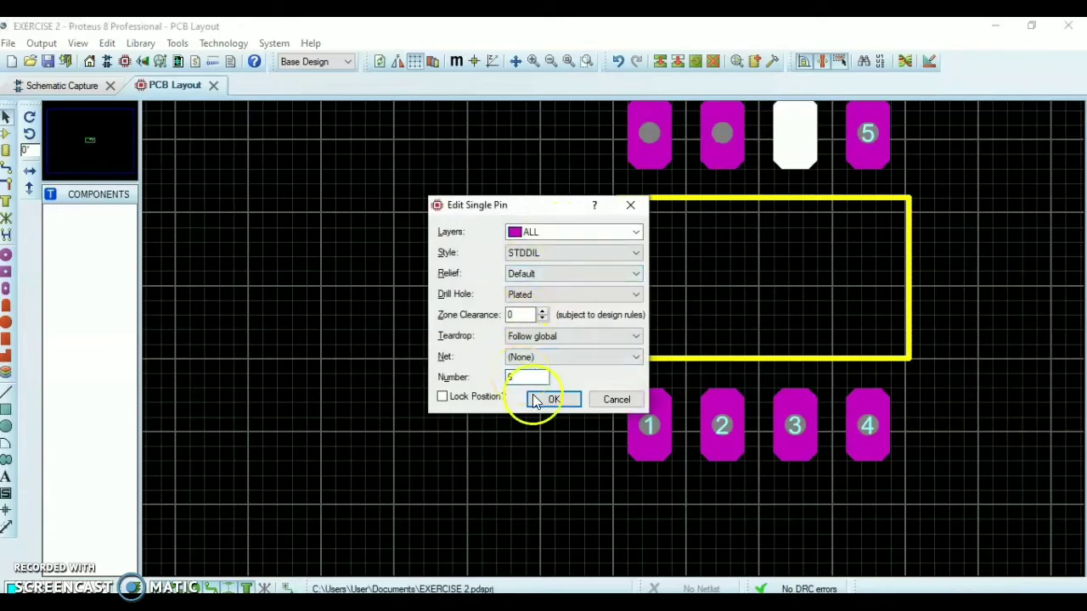
{"action": "left_click", "coordinate": [537, 401]}
Number the remaining two pads of the upper row 7 and 8, continuing toward the left
{"action": "left_click", "coordinate": [721, 135]}
{"action": "left_click", "coordinate": [720, 136]}
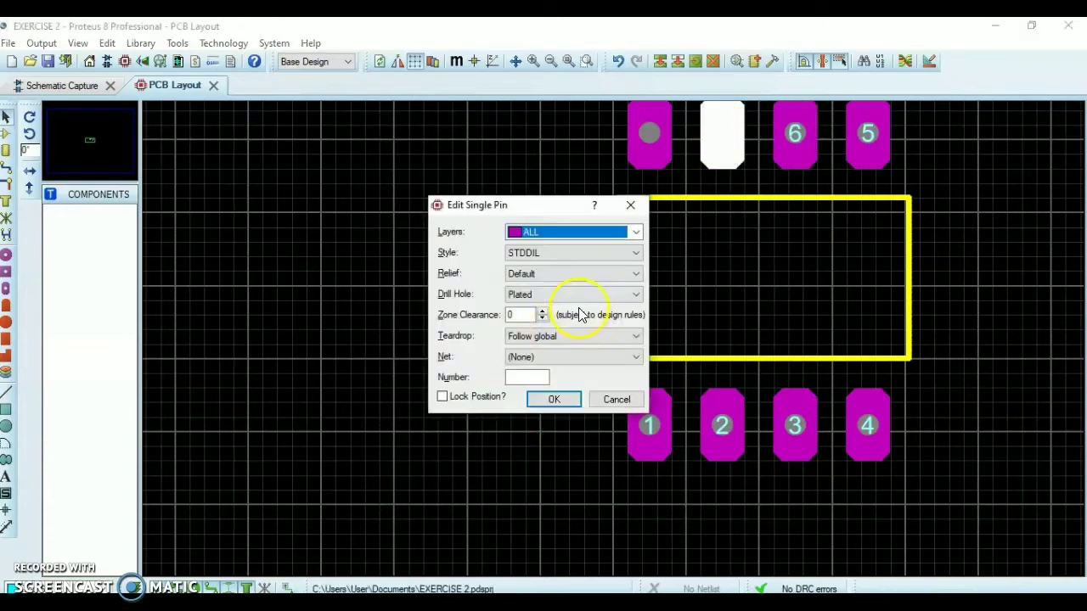
{"action": "left_click", "coordinate": [522, 376]}
{"action": "type", "text": "7"}
{"action": "left_click", "coordinate": [548, 399]}
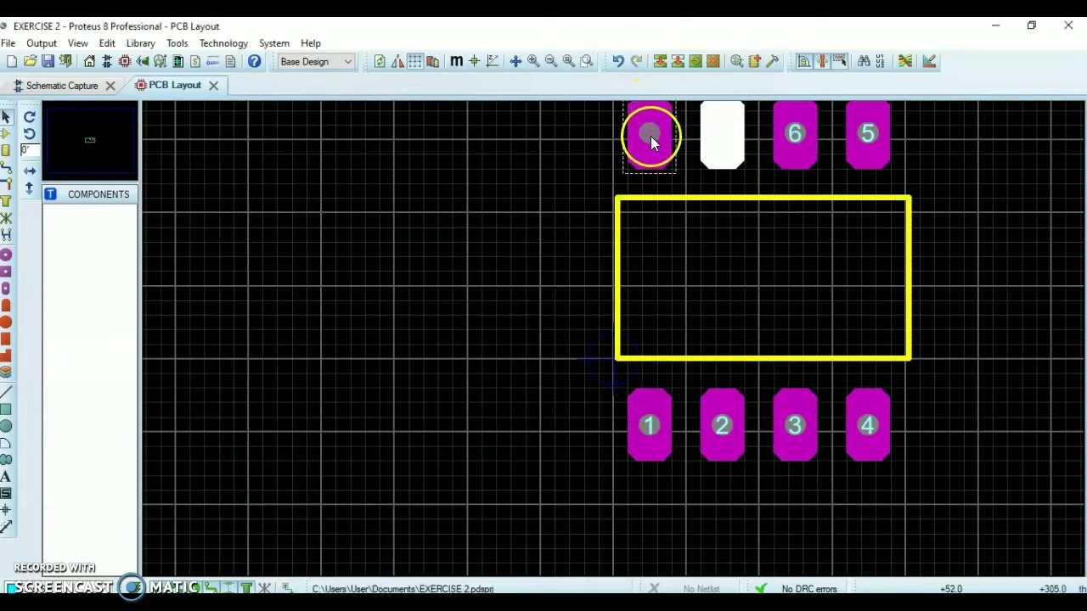
{"action": "left_click", "coordinate": [651, 136]}
{"action": "left_click", "coordinate": [650, 136]}
{"action": "left_click", "coordinate": [527, 378]}
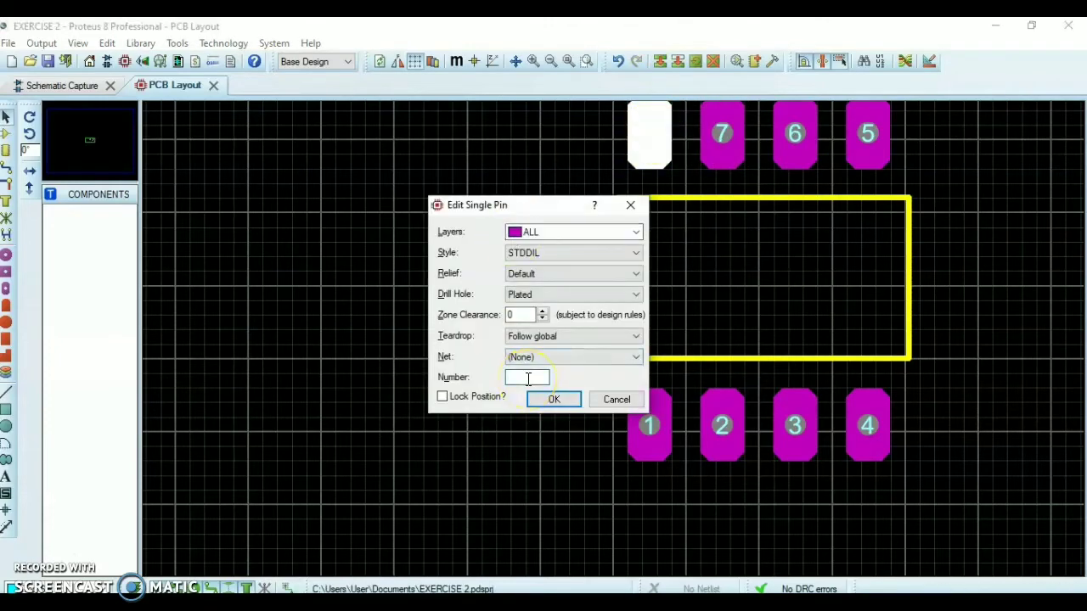
{"action": "type", "text": "8"}
{"action": "left_click", "coordinate": [554, 399]}
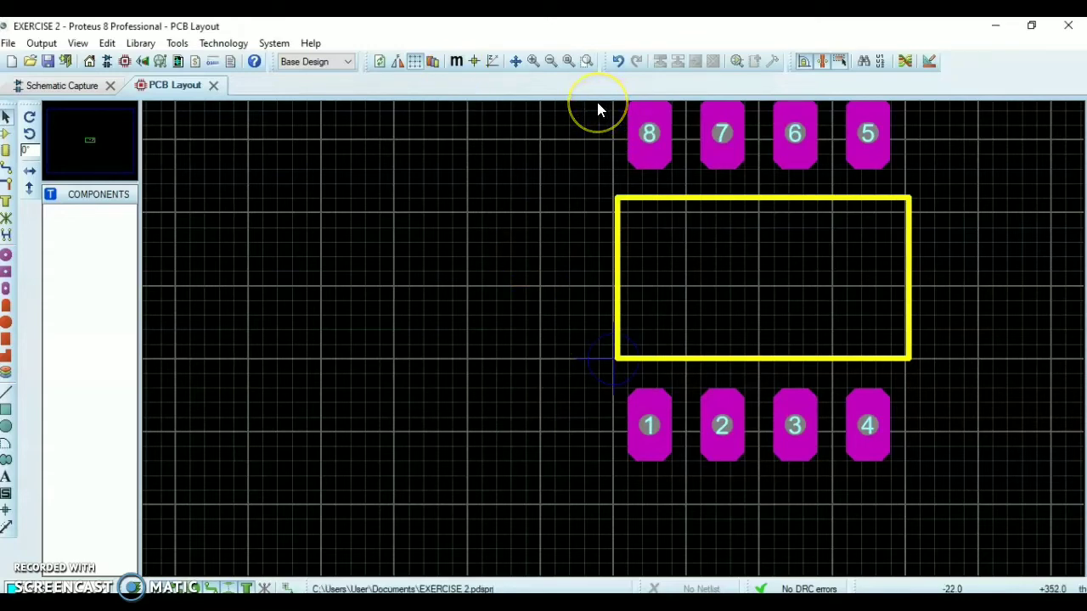
Select the outline with all eight pads and start making a package named LM301 from them
{"action": "left_click_drag", "start_coordinate": [597, 103], "coordinate": [927, 475]}
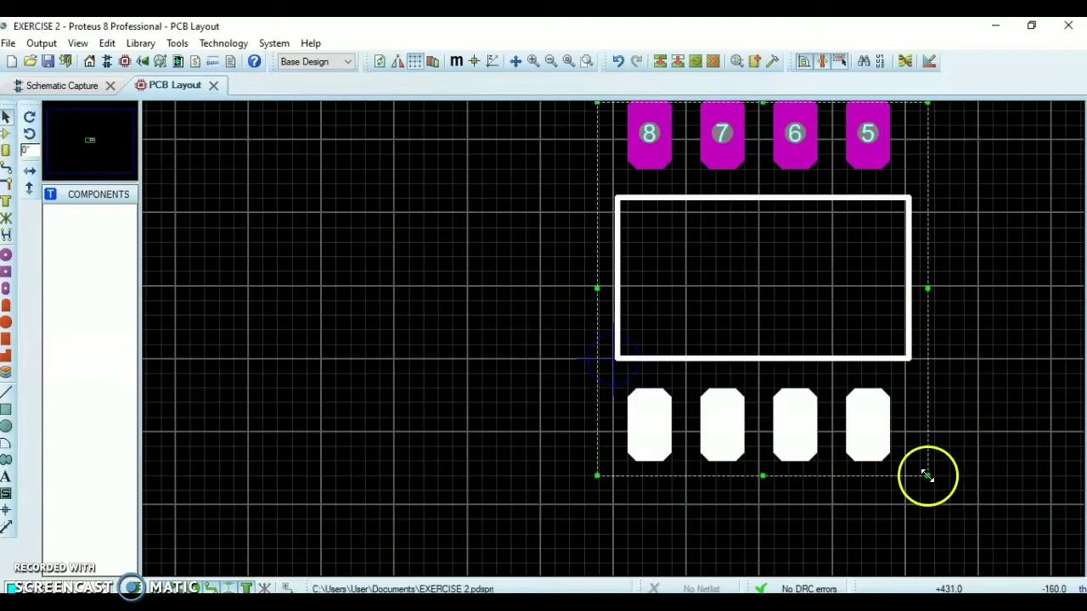
{"action": "left_click", "coordinate": [551, 61]}
{"action": "left_click_drag", "start_coordinate": [588, 156], "coordinate": [880, 444]}
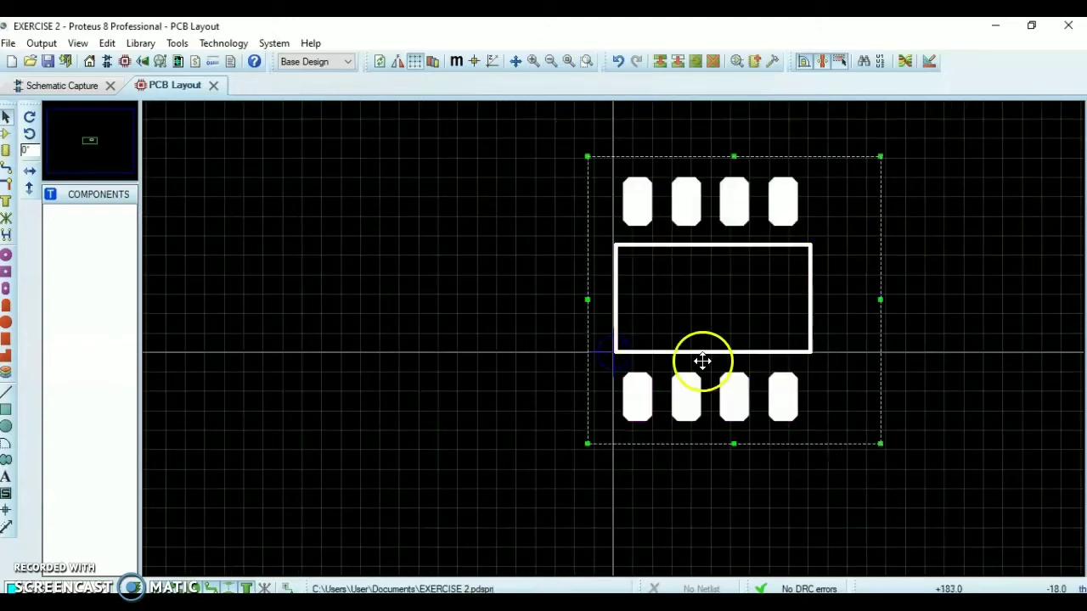
{"action": "right_click", "coordinate": [702, 360]}
{"action": "left_click", "coordinate": [738, 319]}
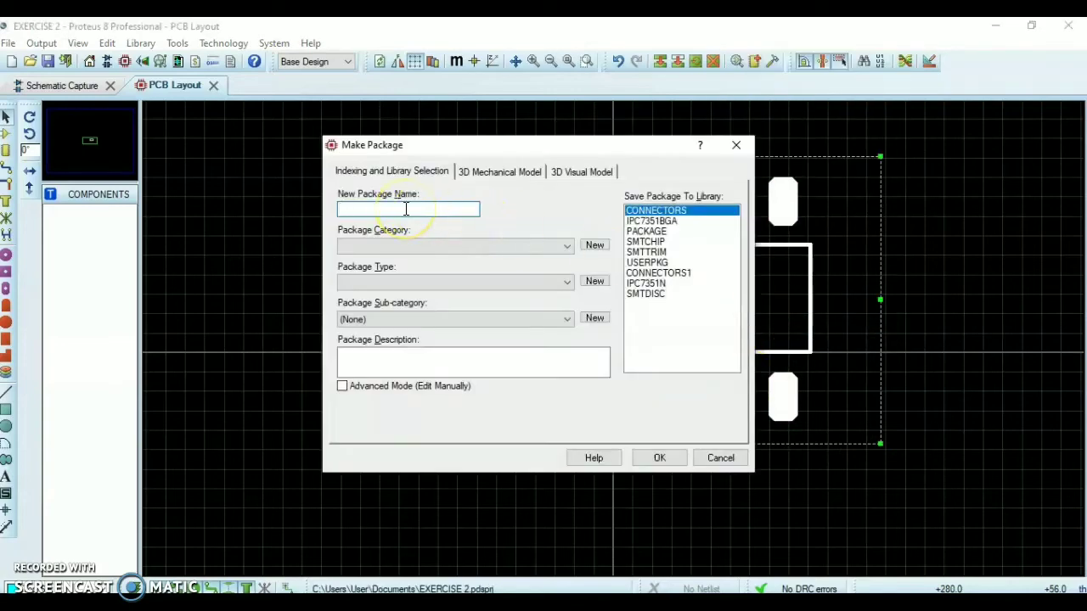
Set the package category to Miscellaneous, the type to Through Hole, no sub-category, and the target library to USERPKG
{"action": "left_click", "coordinate": [415, 245]}
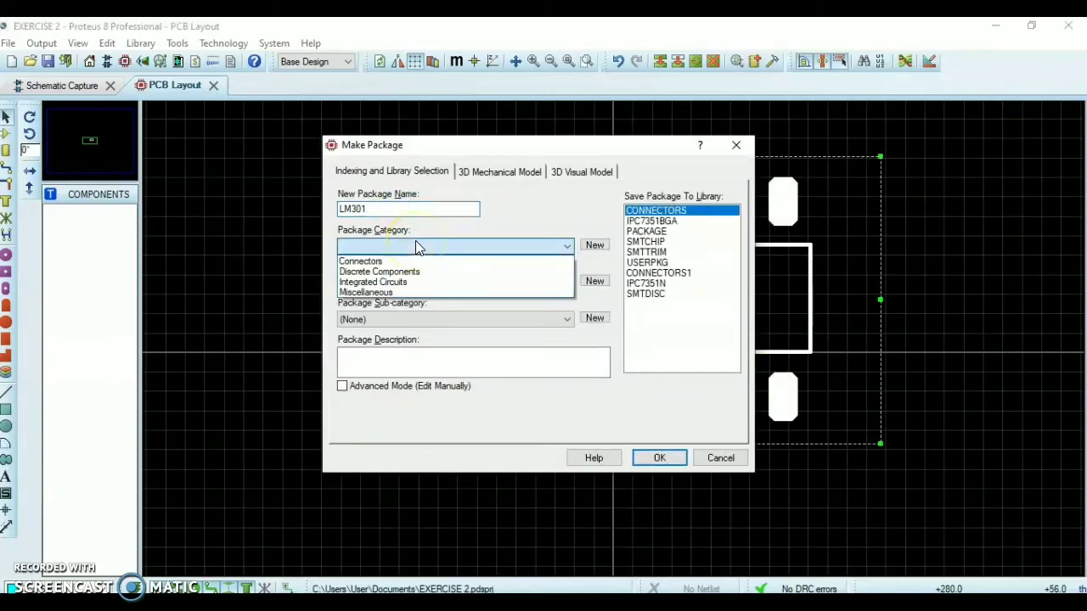
{"action": "left_click", "coordinate": [386, 289]}
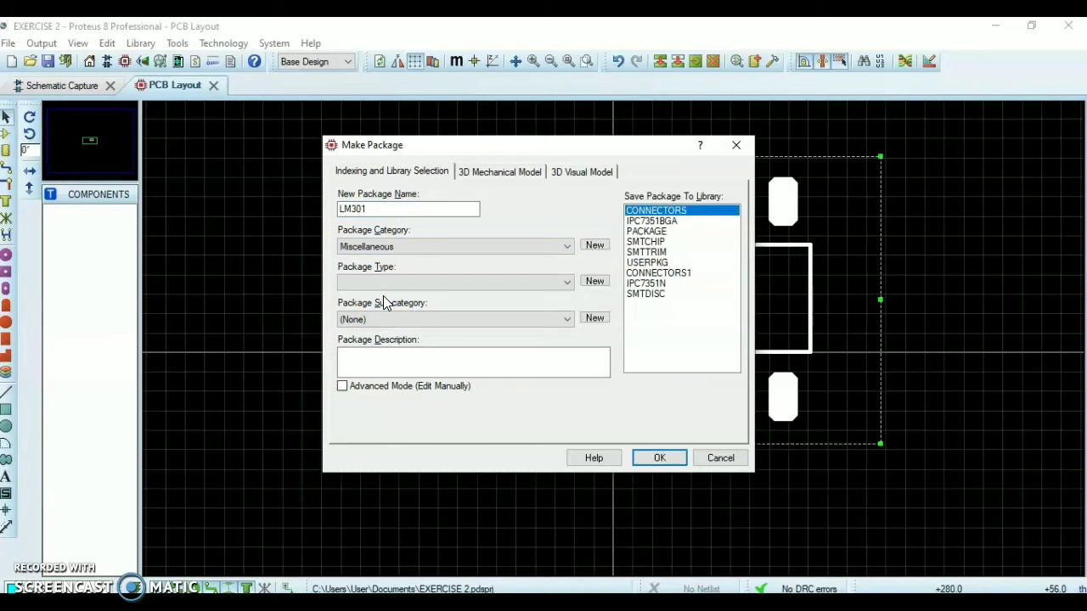
{"action": "left_click", "coordinate": [638, 263]}
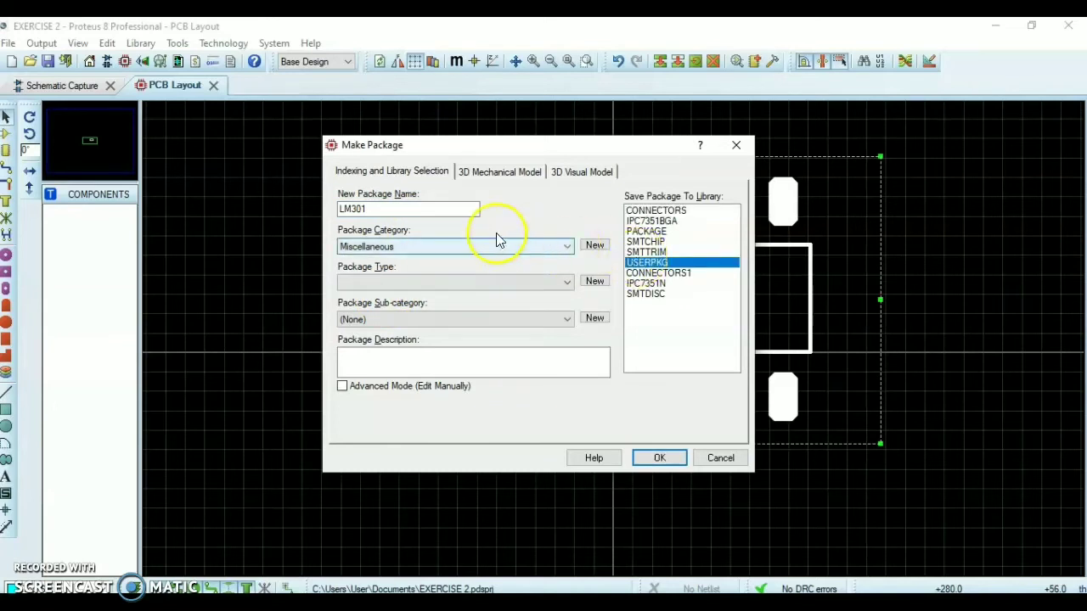
{"action": "left_click", "coordinate": [368, 281]}
{"action": "left_click", "coordinate": [354, 318]}
Enter a package description beginning "8 pin DIL package for" and save the package, replacing the existing LM301 in the library
{"action": "left_click", "coordinate": [365, 358]}
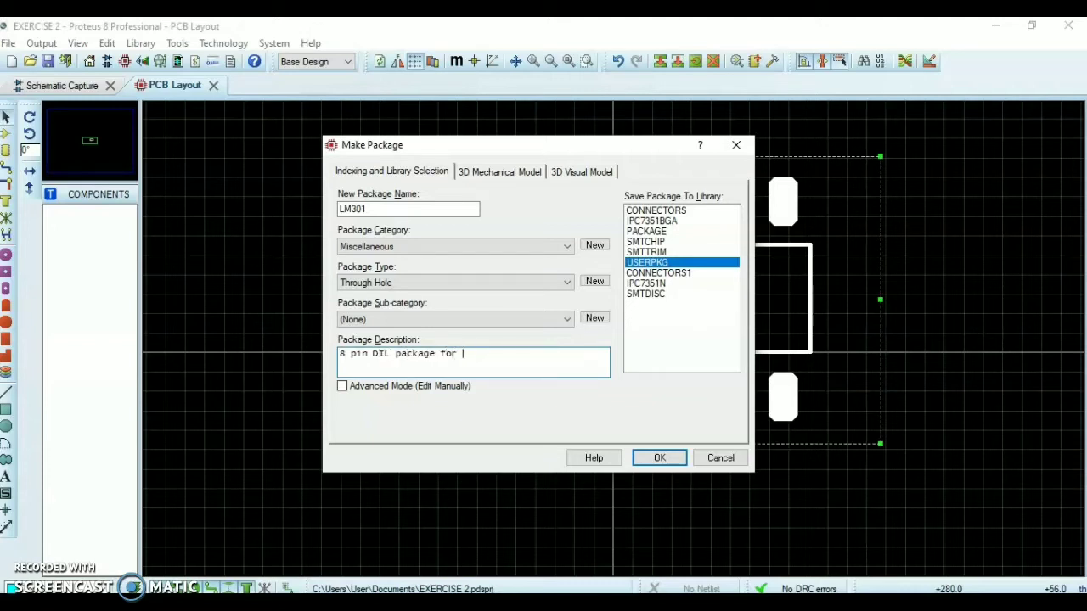
{"action": "left_click", "coordinate": [644, 459]}
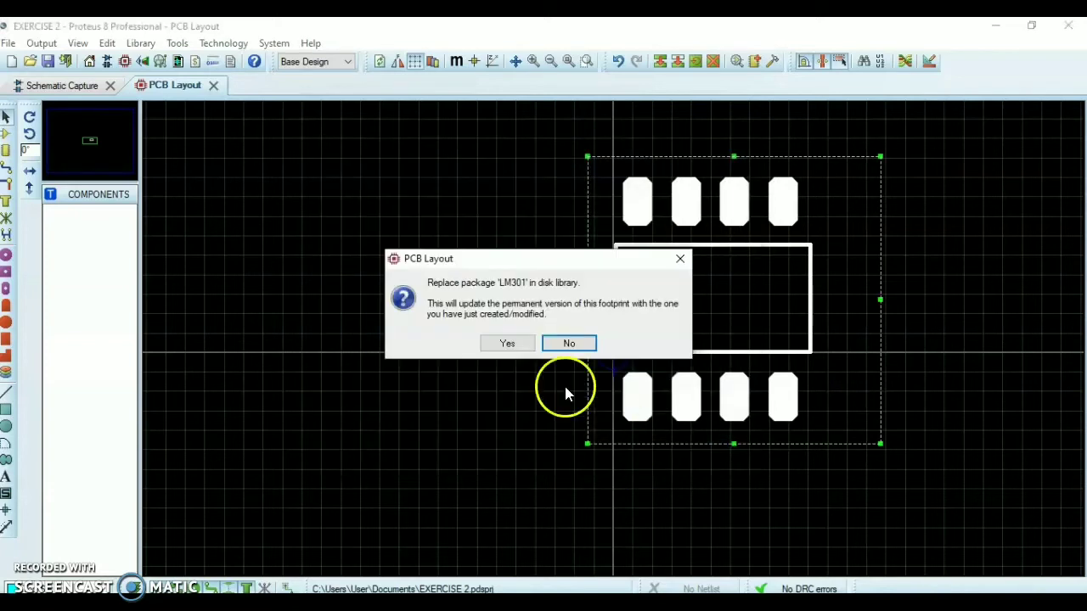
{"action": "left_click", "coordinate": [506, 344]}
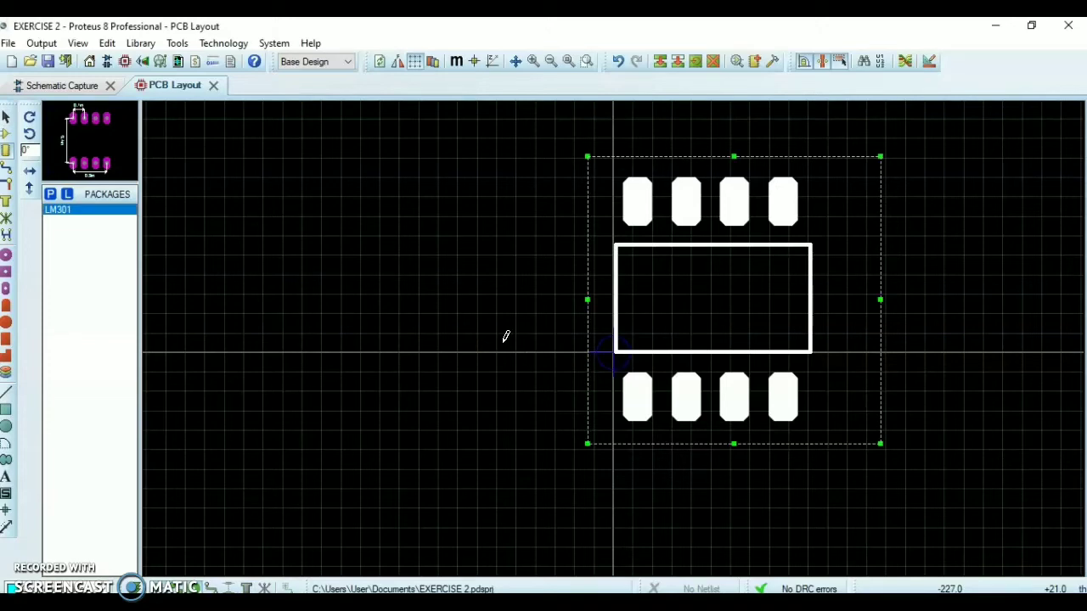
{"action": "left_click", "coordinate": [503, 313]}
{"action": "left_click", "coordinate": [76, 217]}
Switch to the schematic and draw a component body about 3000 th square around the sheet's centre
{"action": "left_click", "coordinate": [53, 88]}
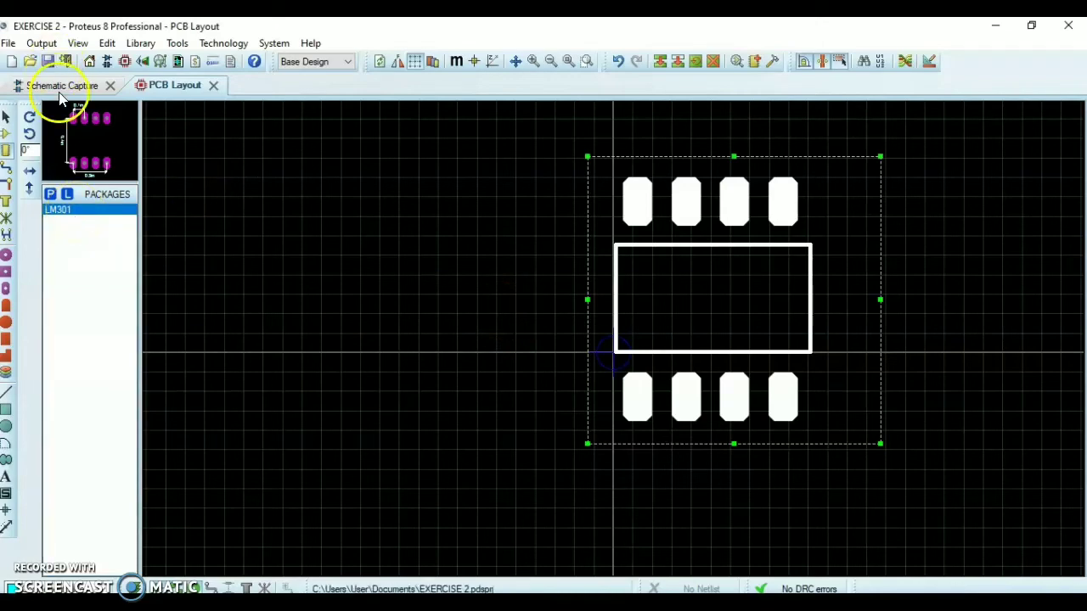
{"action": "left_click", "coordinate": [11, 378]}
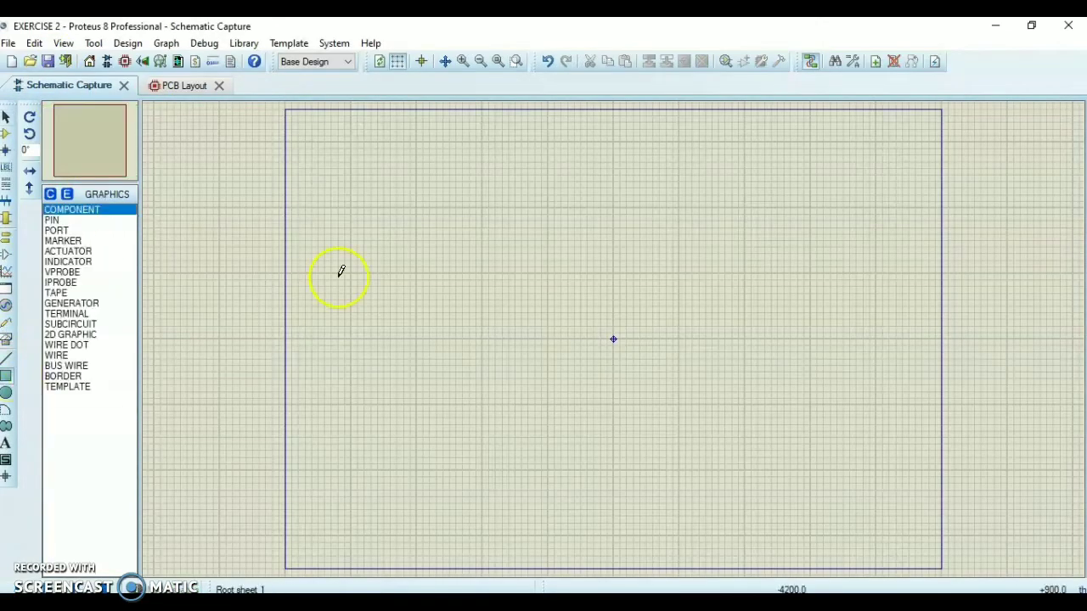
{"action": "left_click_drag", "start_coordinate": [482, 208], "coordinate": [679, 404]}
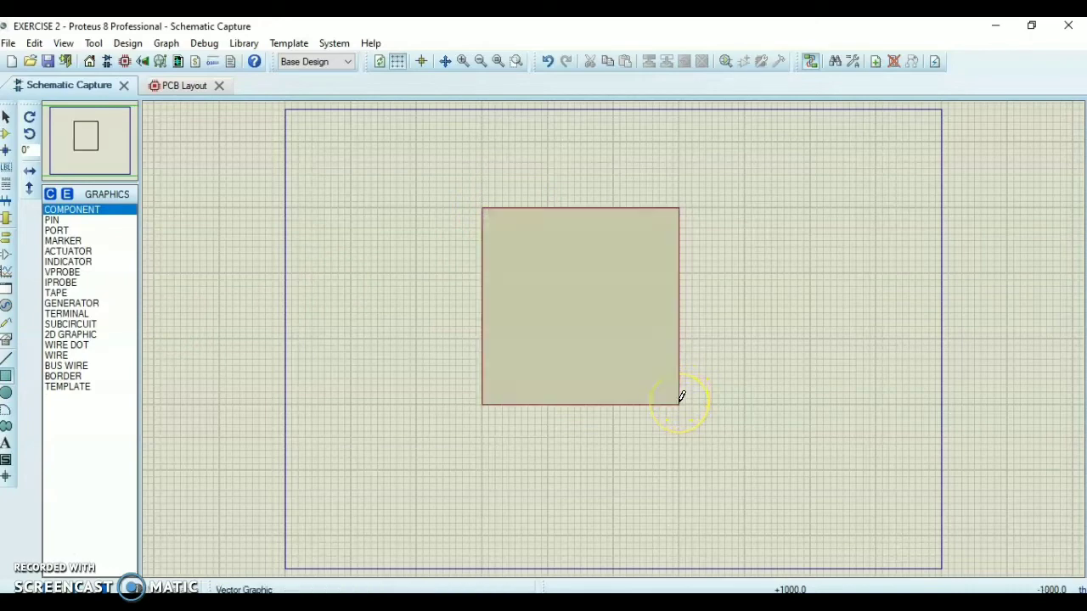
Place four DEFAULT device pins along the square's left edge, spaced symmetrically about its middle
{"action": "left_click", "coordinate": [7, 256]}
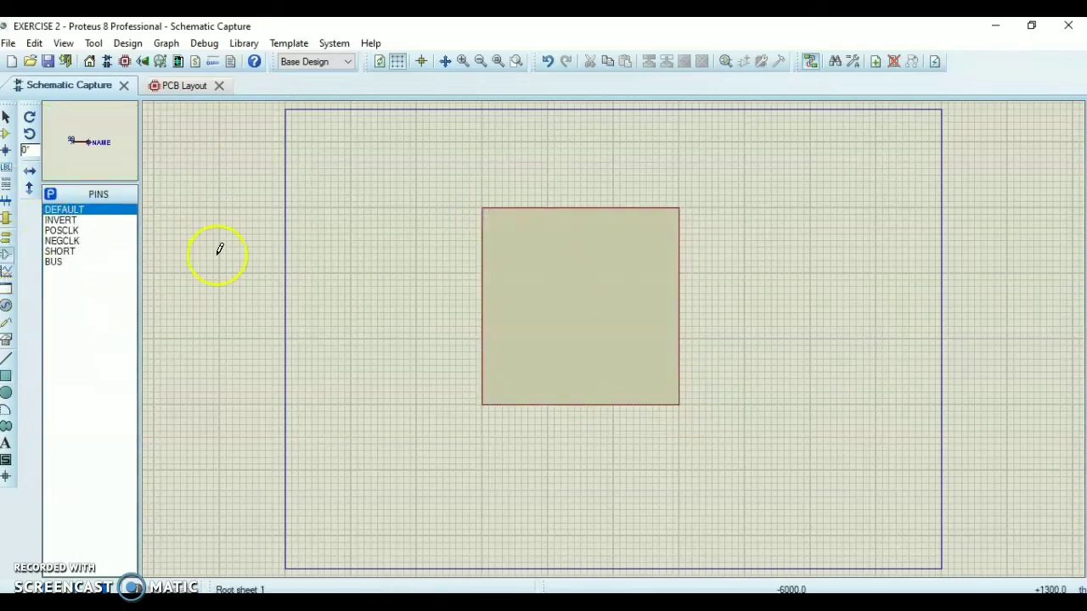
{"action": "left_click", "coordinate": [478, 226]}
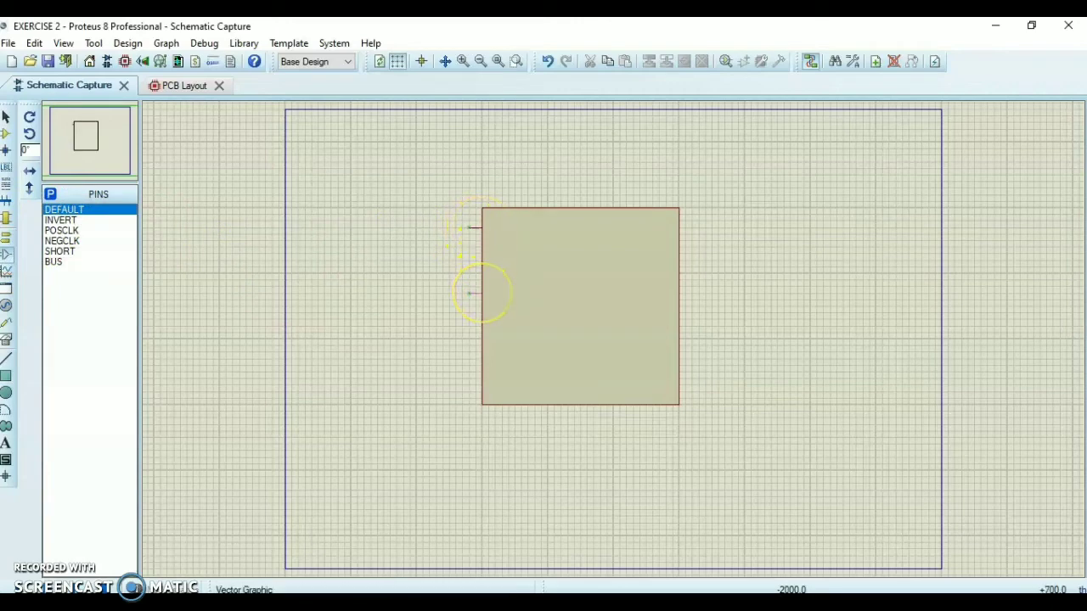
{"action": "left_click", "coordinate": [478, 293]}
{"action": "left_click", "coordinate": [472, 391]}
{"action": "left_click", "coordinate": [473, 274]}
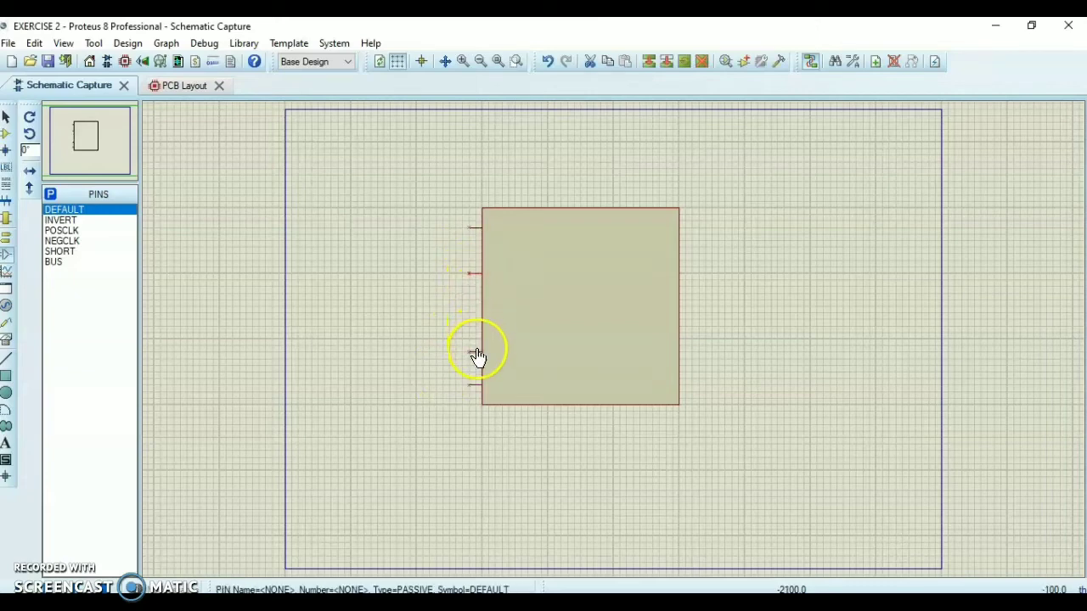
{"action": "left_click_drag", "start_coordinate": [476, 352], "coordinate": [475, 340]}
Place four more DEFAULT pins beside the square's right edge, level with the pins on the left
{"action": "left_click", "coordinate": [702, 222]}
{"action": "left_click", "coordinate": [689, 228]}
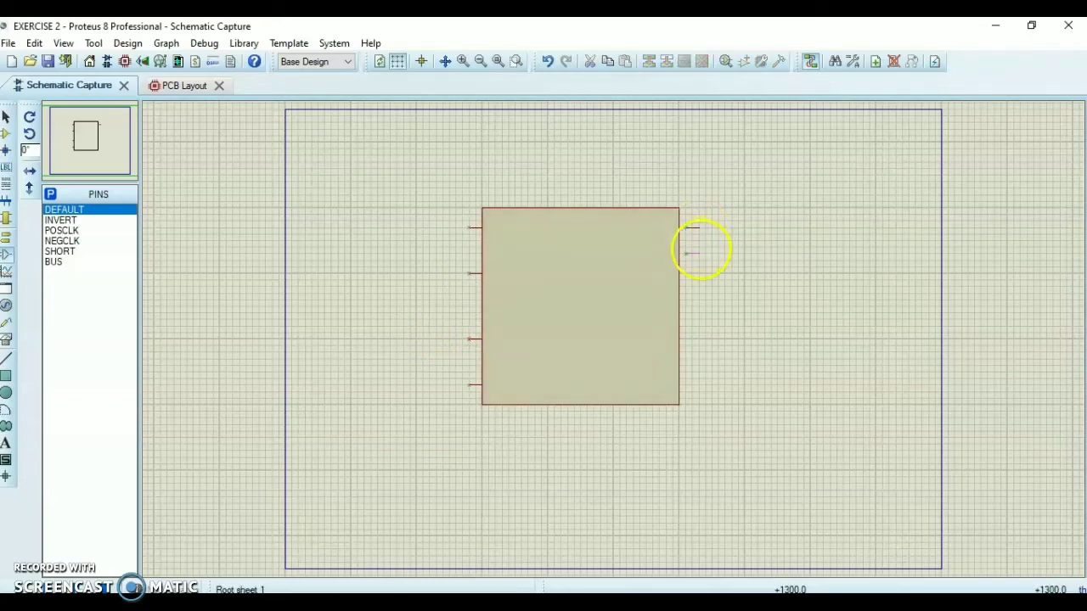
{"action": "left_click", "coordinate": [689, 273]}
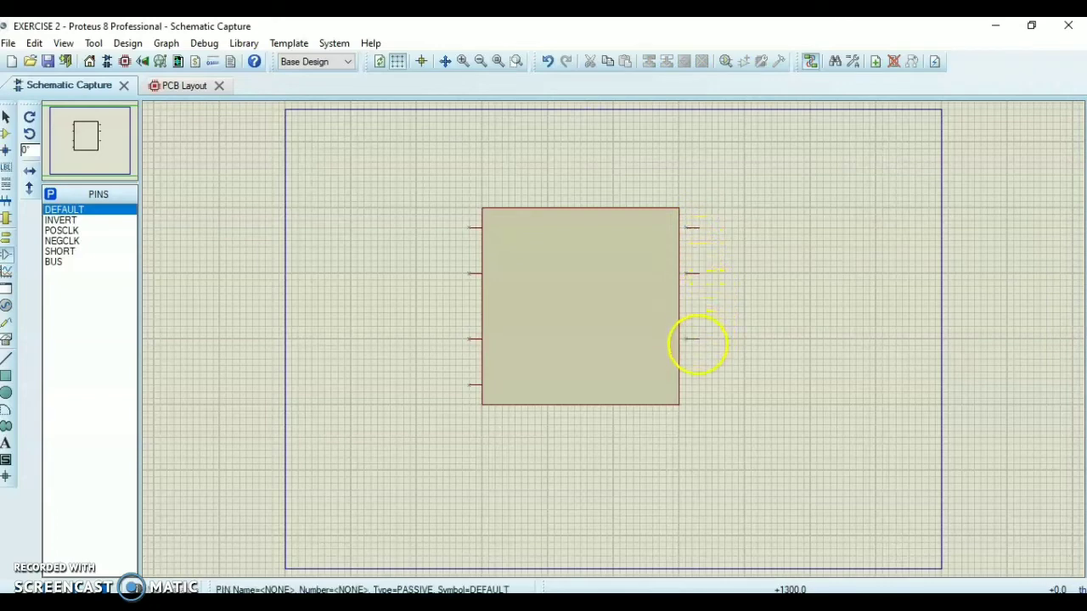
{"action": "left_click", "coordinate": [696, 379]}
{"action": "left_click", "coordinate": [701, 214]}
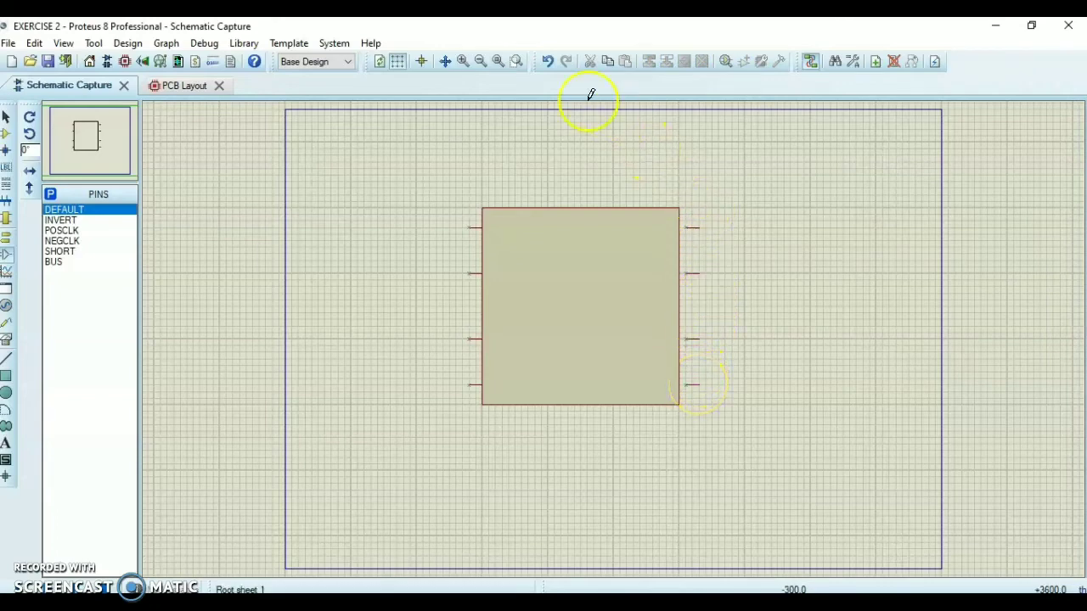
Rotate the four right-hand pins 180 degrees and move them against the square's right edge
{"action": "left_click", "coordinate": [465, 63]}
{"action": "left_click_drag", "start_coordinate": [721, 153], "coordinate": [761, 427]}
{"action": "right_click", "coordinate": [745, 388]}
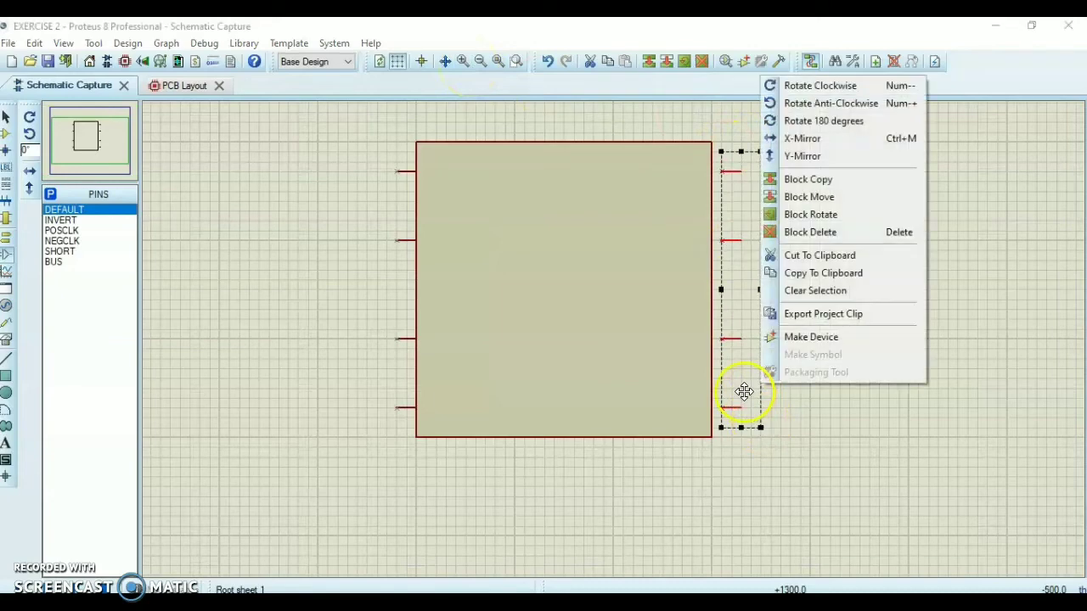
{"action": "left_click", "coordinate": [813, 128]}
{"action": "left_click_drag", "start_coordinate": [744, 170], "coordinate": [712, 199]}
{"action": "left_click", "coordinate": [815, 223]}
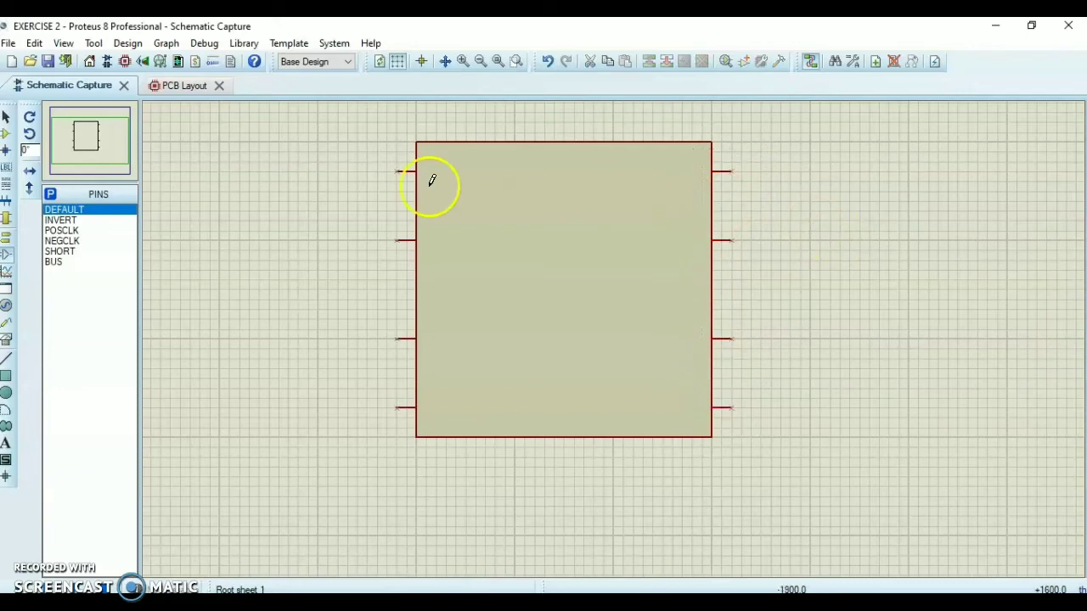
Name and number the two upper pins on the square's left edge 1 and 2, keeping them passive
{"action": "double_click", "coordinate": [410, 171]}
{"action": "type", "text": "1"}
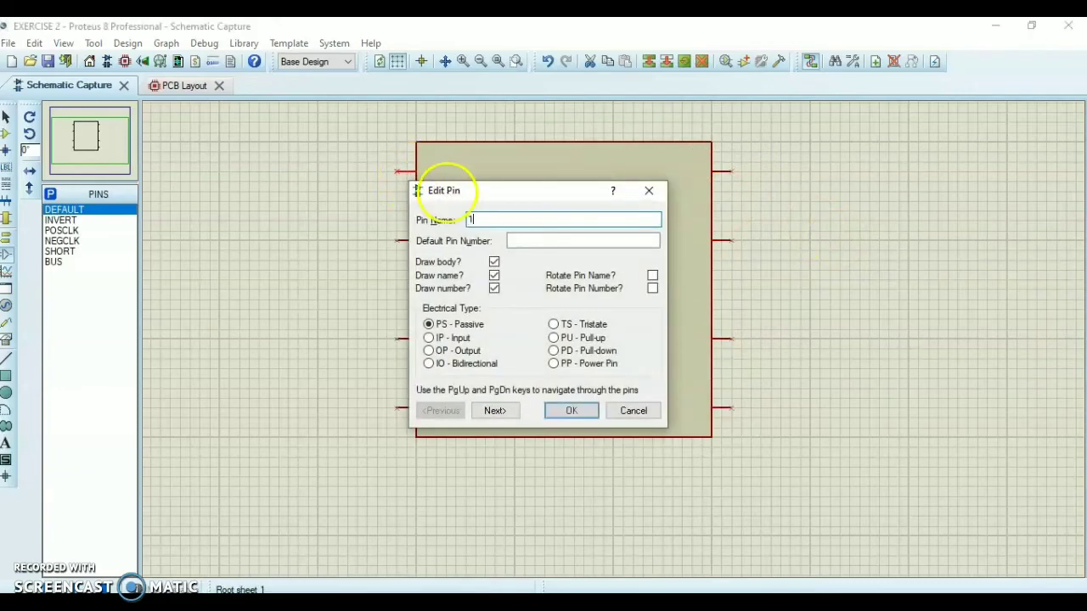
{"action": "left_click", "coordinate": [523, 241]}
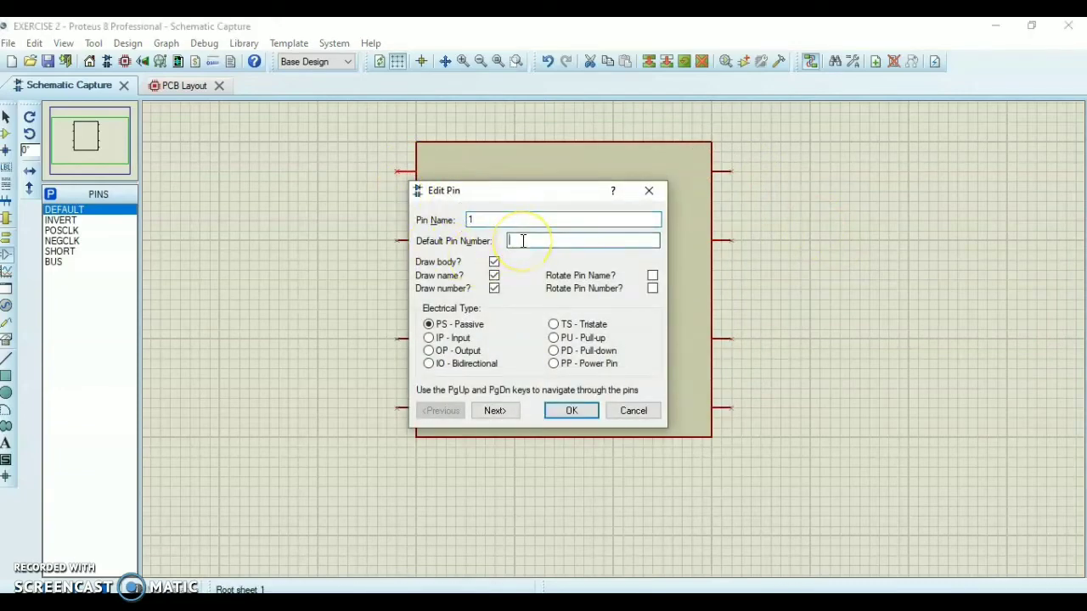
{"action": "left_click", "coordinate": [495, 410]}
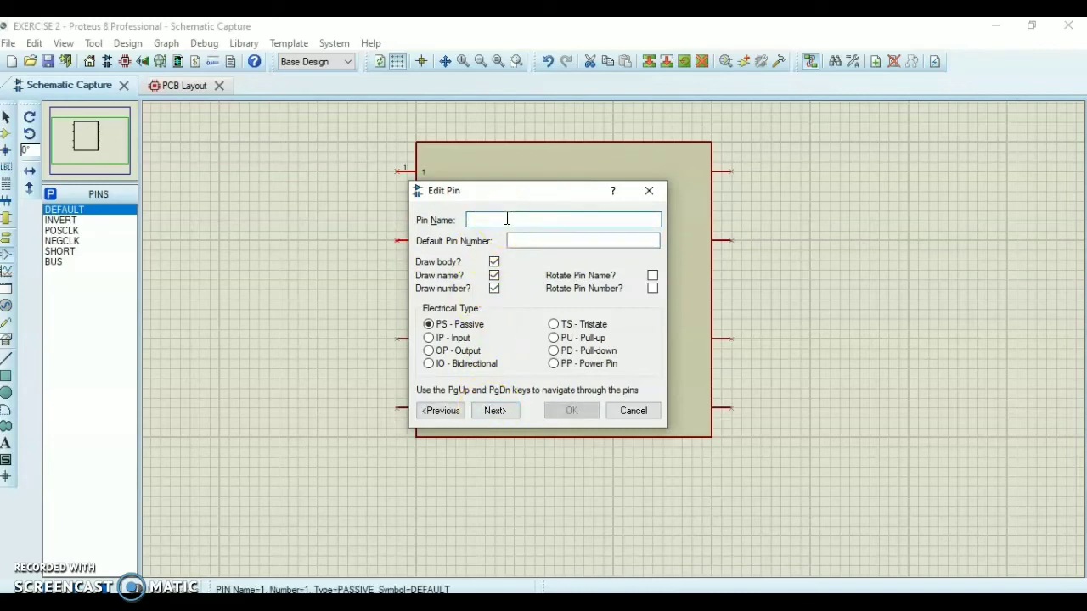
{"action": "left_click", "coordinate": [536, 236]}
{"action": "type", "text": "2"}
{"action": "left_click", "coordinate": [505, 411]}
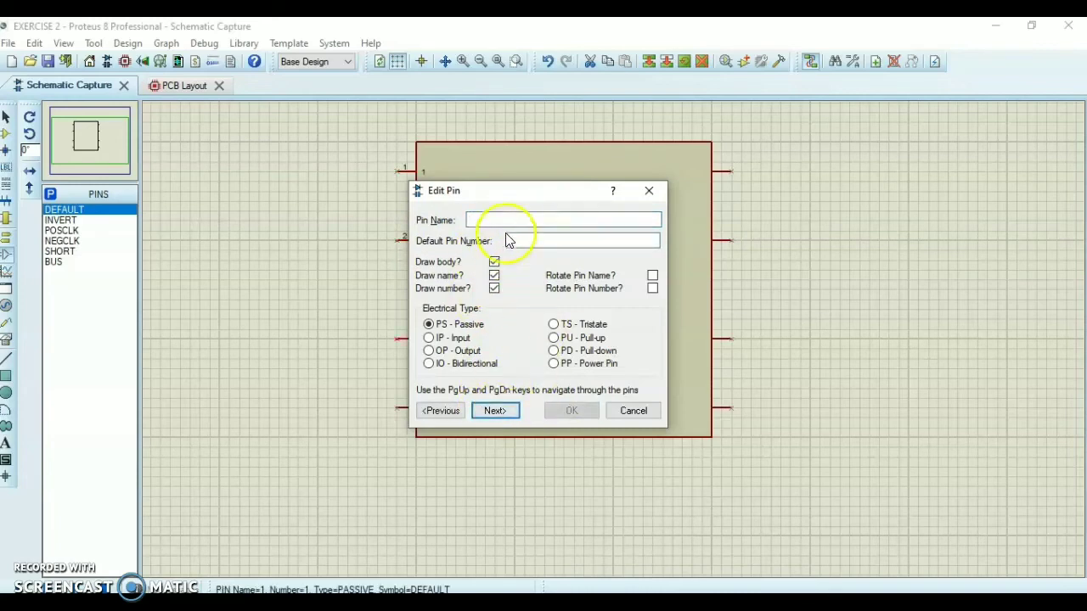
Name and number the two lower pins on the square's left edge 3 and 4
{"action": "type", "text": "3"}
{"action": "left_click", "coordinate": [531, 243]}
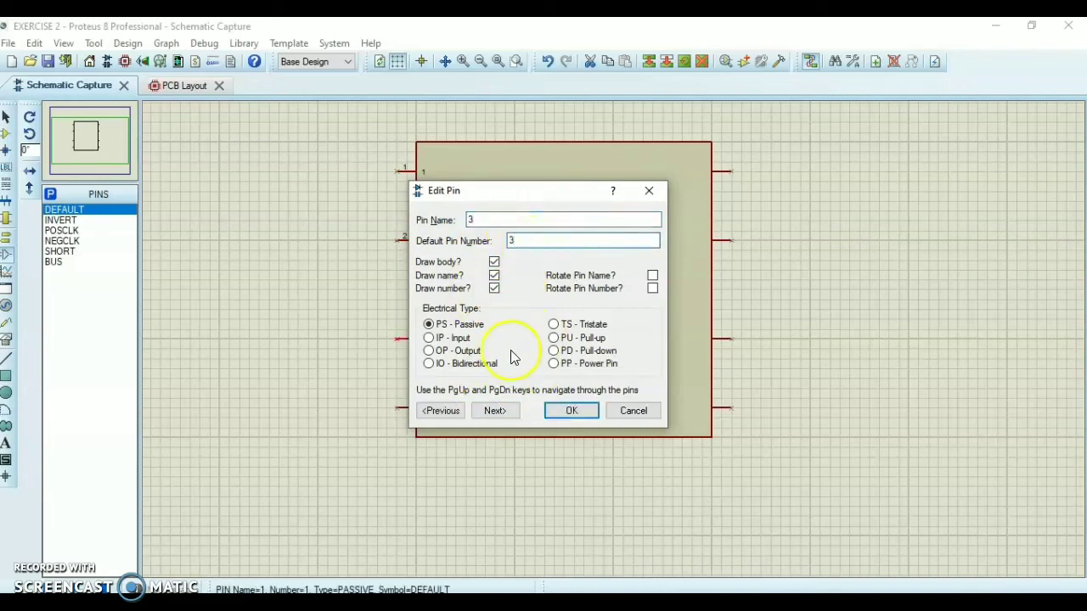
{"action": "left_click", "coordinate": [495, 412]}
{"action": "type", "text": "4"}
{"action": "left_click", "coordinate": [535, 238]}
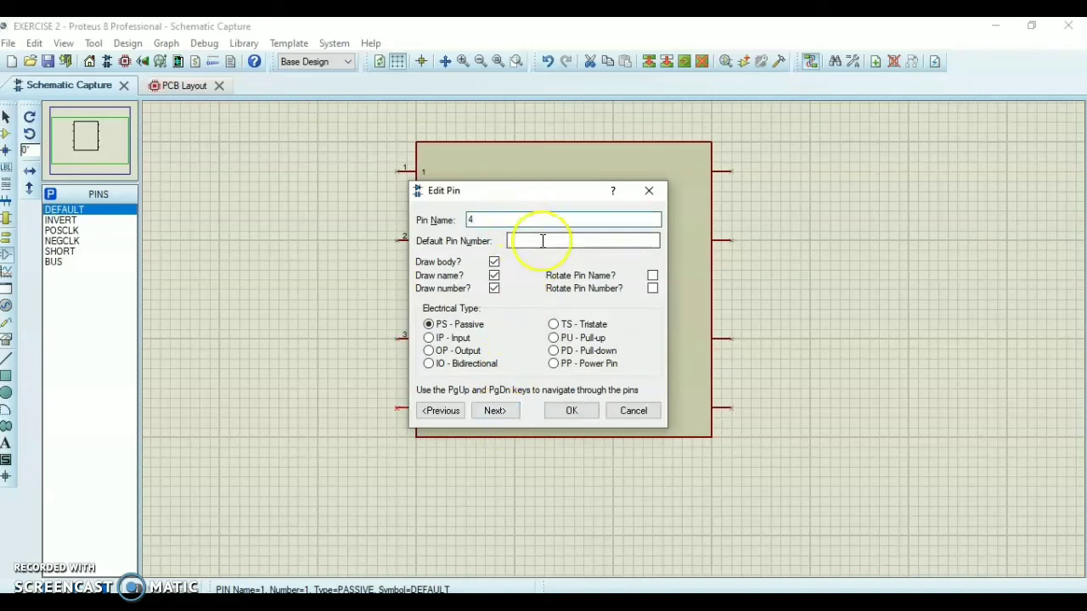
{"action": "type", "text": "3"}
{"action": "left_click", "coordinate": [495, 412]}
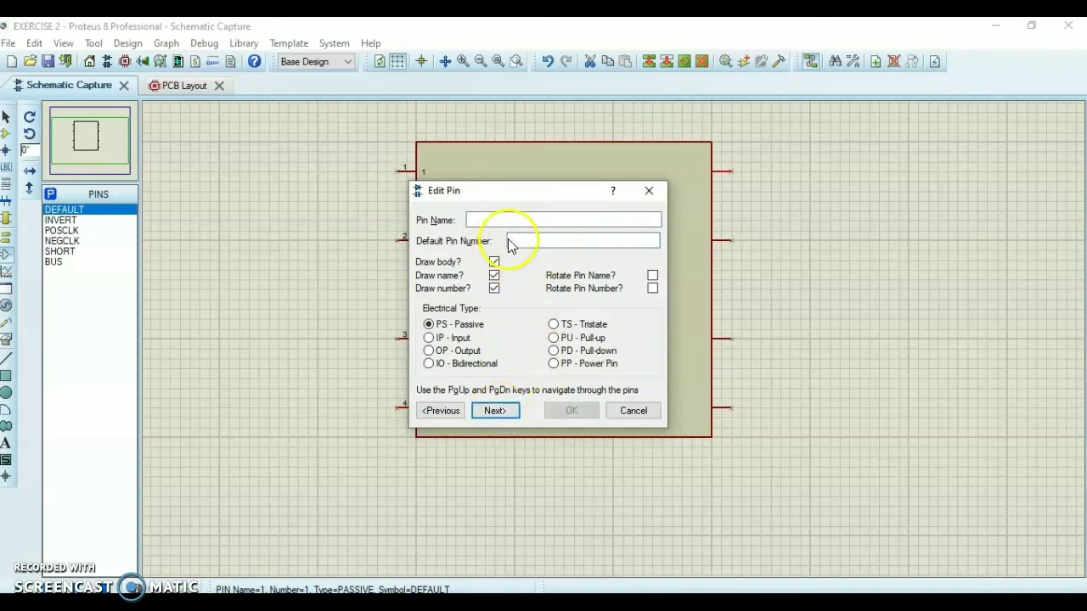
Name and number the four pins on the square's right edge 5, 6, 7 and 8 from top to bottom
{"action": "type", "text": "5"}
{"action": "left_click", "coordinate": [554, 242]}
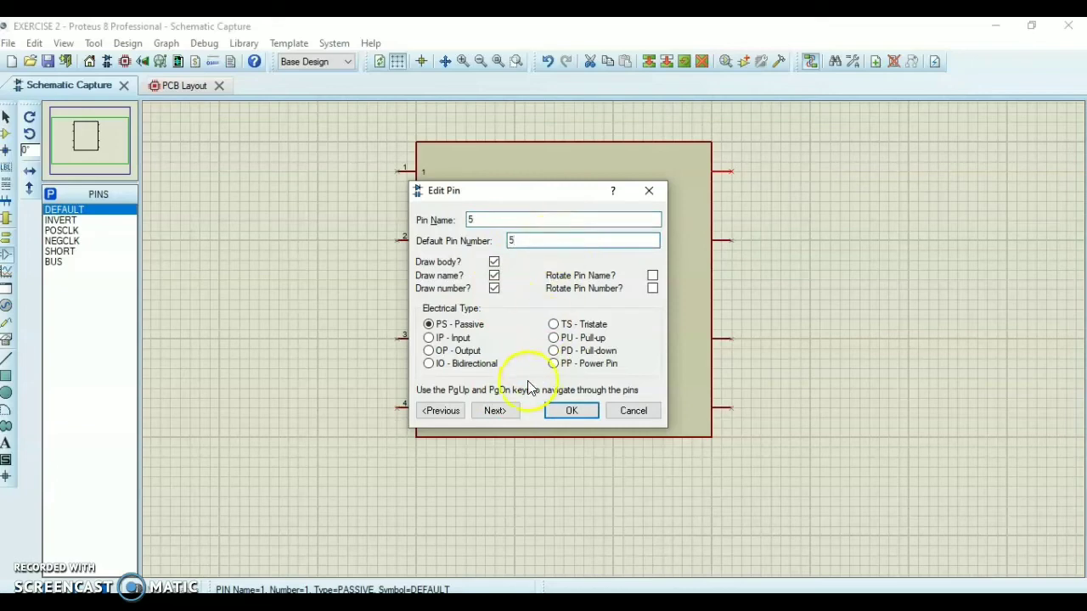
{"action": "left_click", "coordinate": [495, 411]}
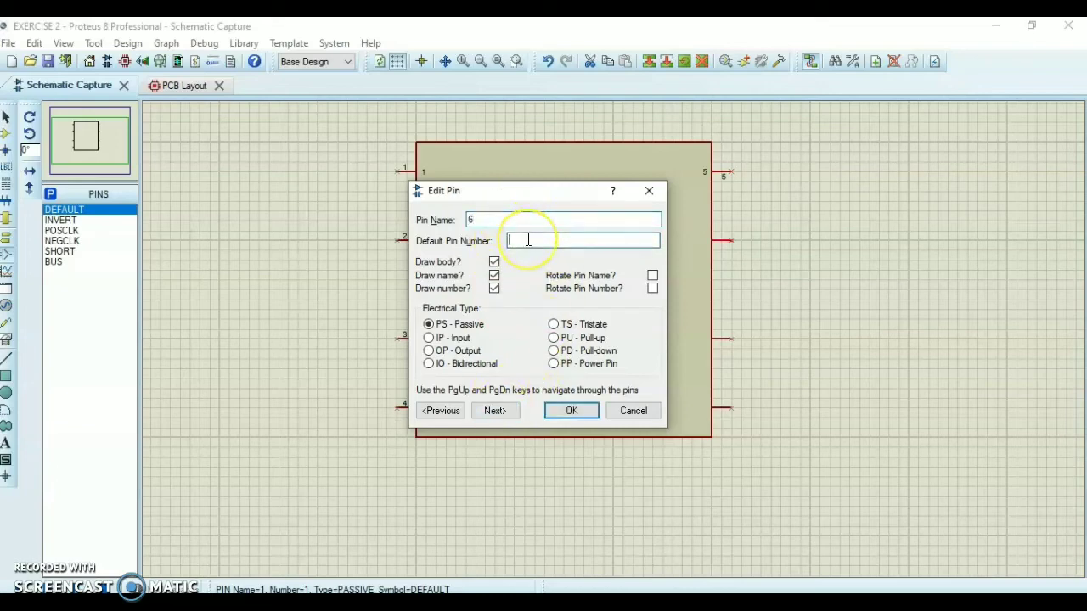
{"action": "left_click", "coordinate": [494, 411]}
{"action": "type", "text": "7"}
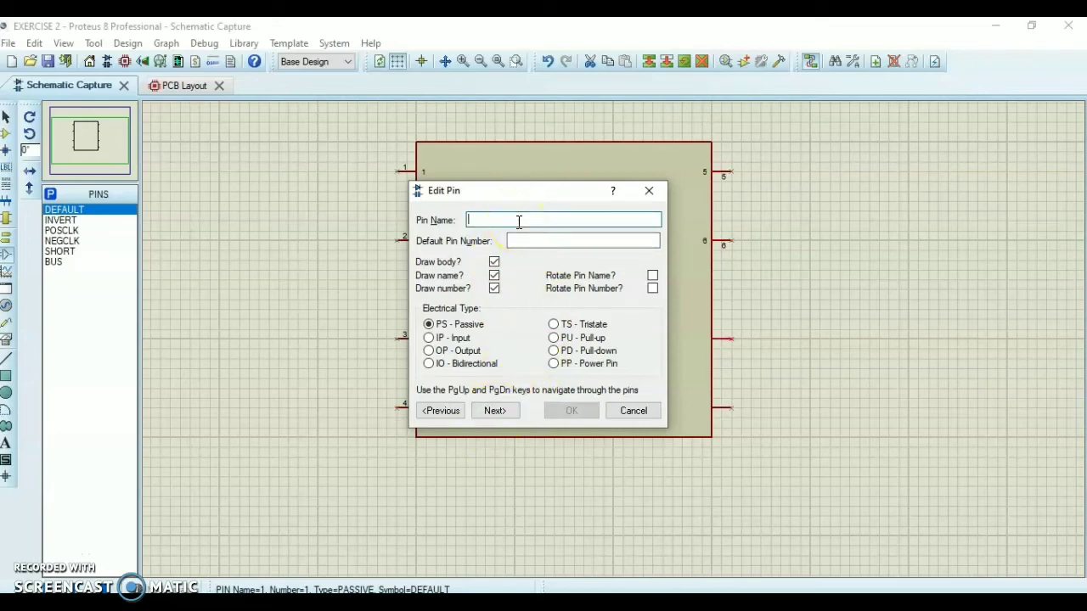
{"action": "left_click", "coordinate": [580, 242]}
{"action": "left_click", "coordinate": [495, 411]}
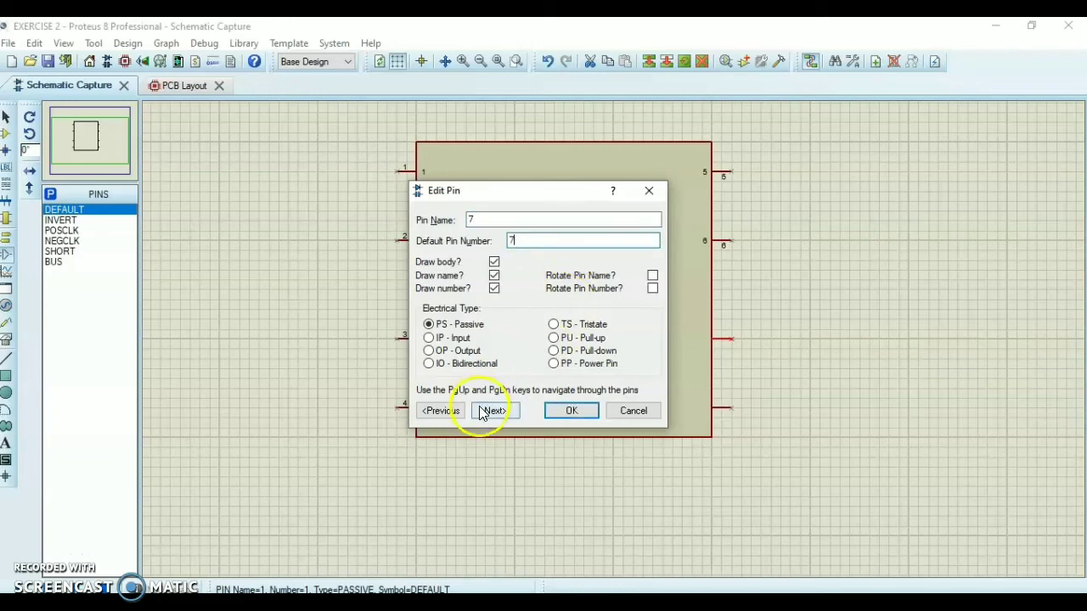
{"action": "left_click", "coordinate": [530, 241]}
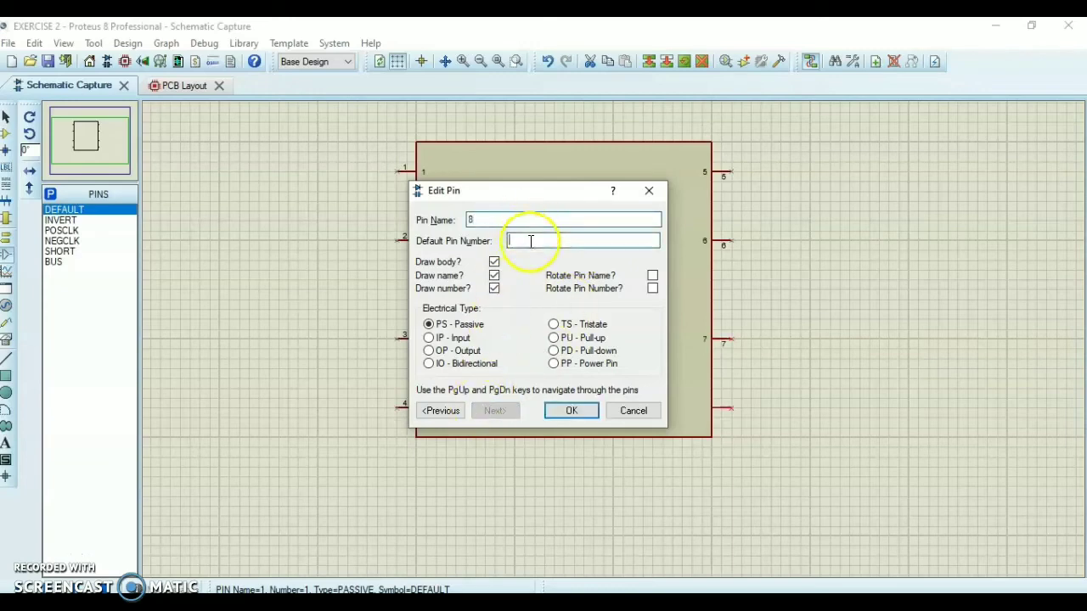
{"action": "left_click", "coordinate": [556, 410]}
Make a device from the square and its pins, with device name LM301 and reference prefix U
{"action": "left_click_drag", "start_coordinate": [399, 117], "coordinate": [709, 488]}
{"action": "right_click", "coordinate": [630, 321]}
{"action": "left_click", "coordinate": [669, 553]}
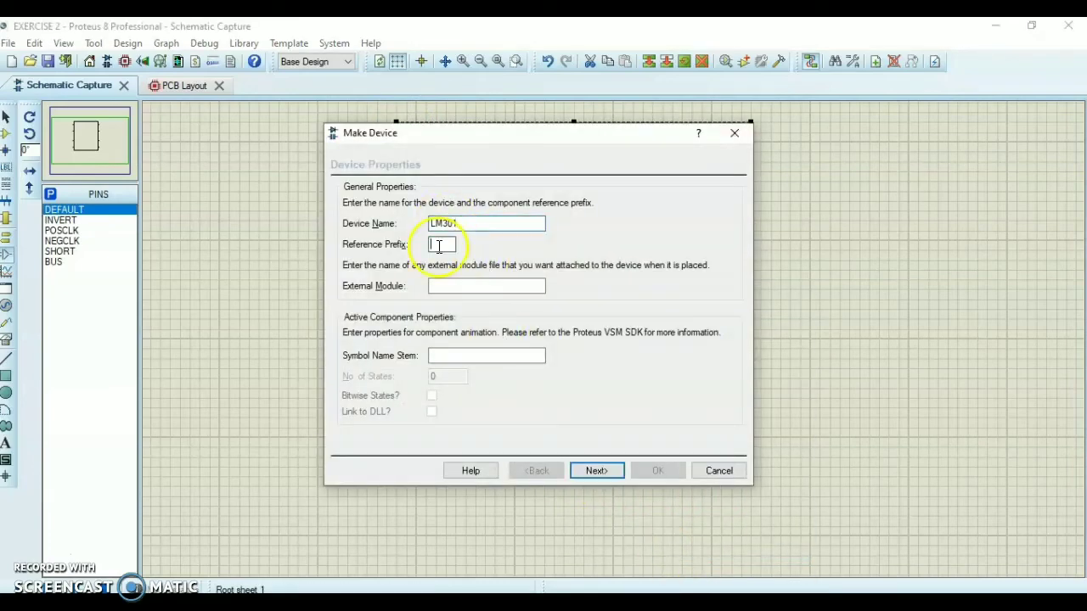
{"action": "type", "text": "U"}
{"action": "left_click", "coordinate": [586, 472]}
Add the LM301 package from the USERPKG library, assign it to the device, and proceed to the indexing and library selection page
{"action": "left_click", "coordinate": [378, 434]}
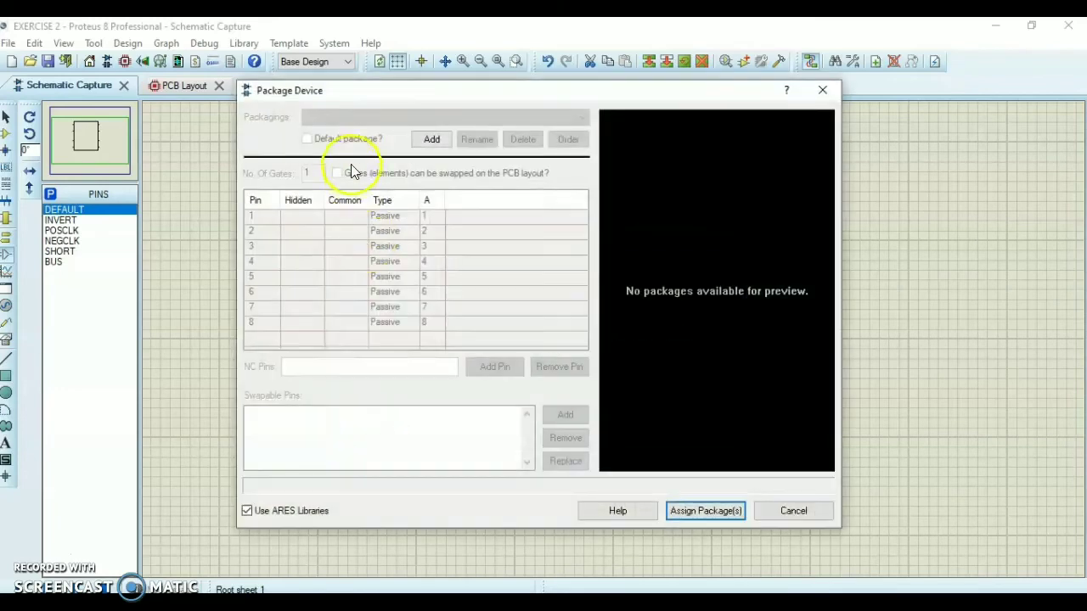
{"action": "left_click", "coordinate": [426, 139]}
{"action": "type", "text": "lm3"}
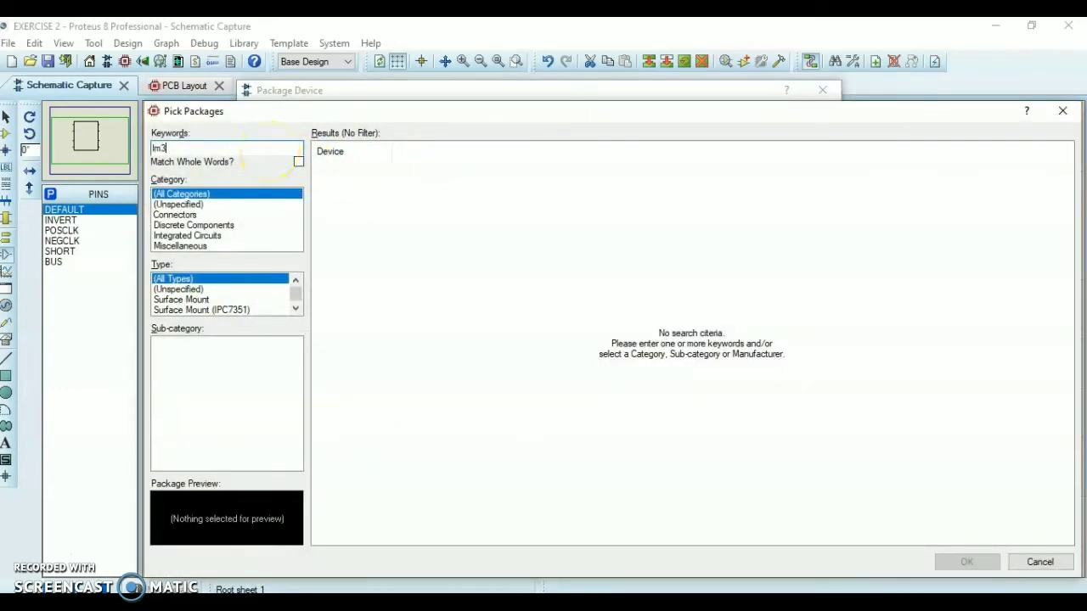
{"action": "type", "text": "01"}
{"action": "left_click", "coordinate": [402, 170]}
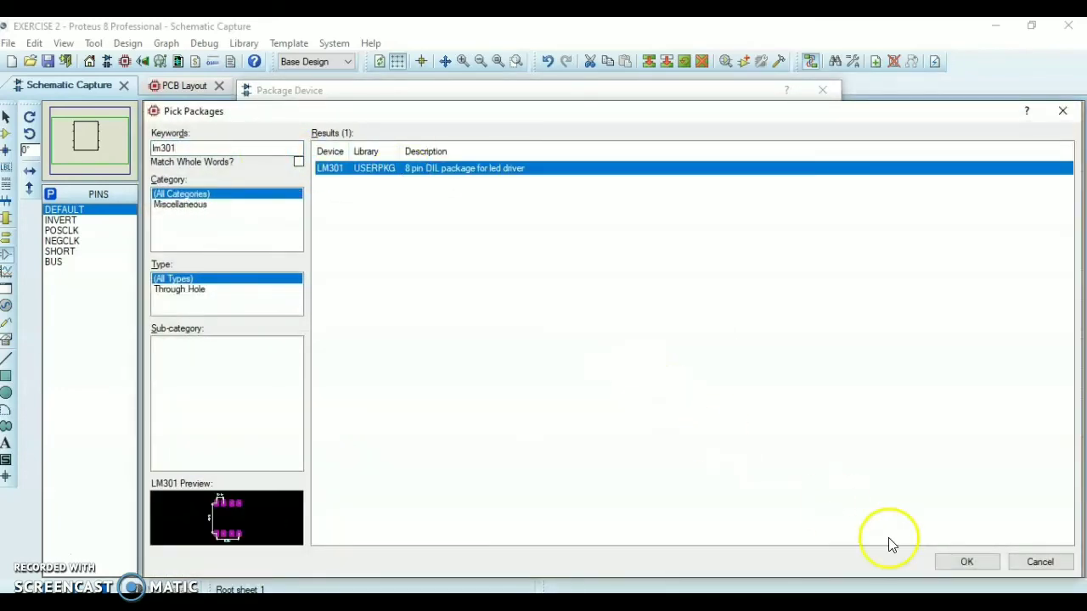
{"action": "left_click", "coordinate": [960, 562]}
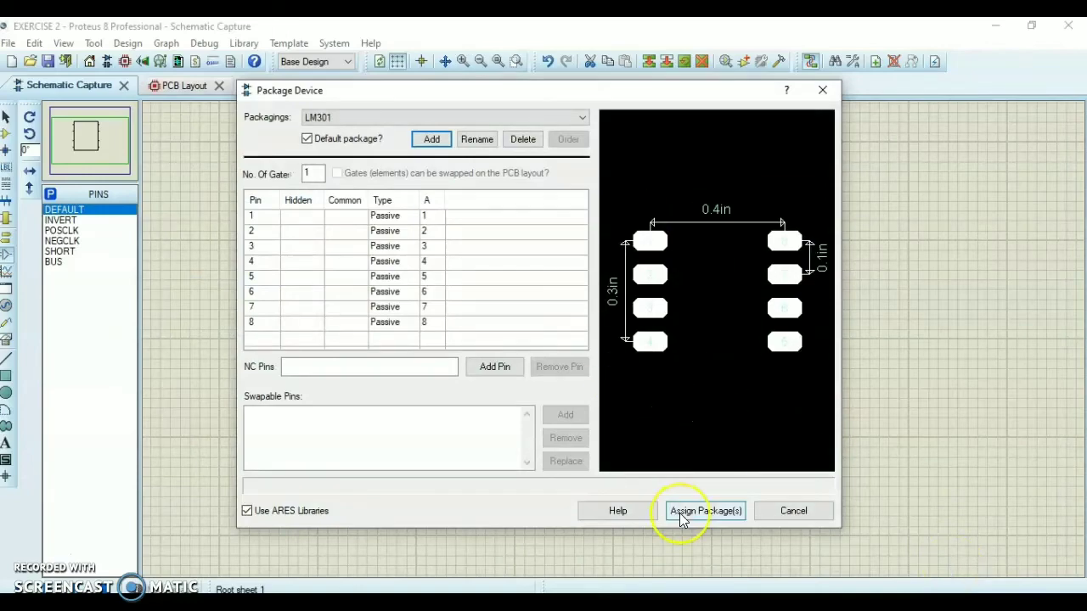
{"action": "left_click", "coordinate": [681, 514]}
{"action": "left_click", "coordinate": [594, 470]}
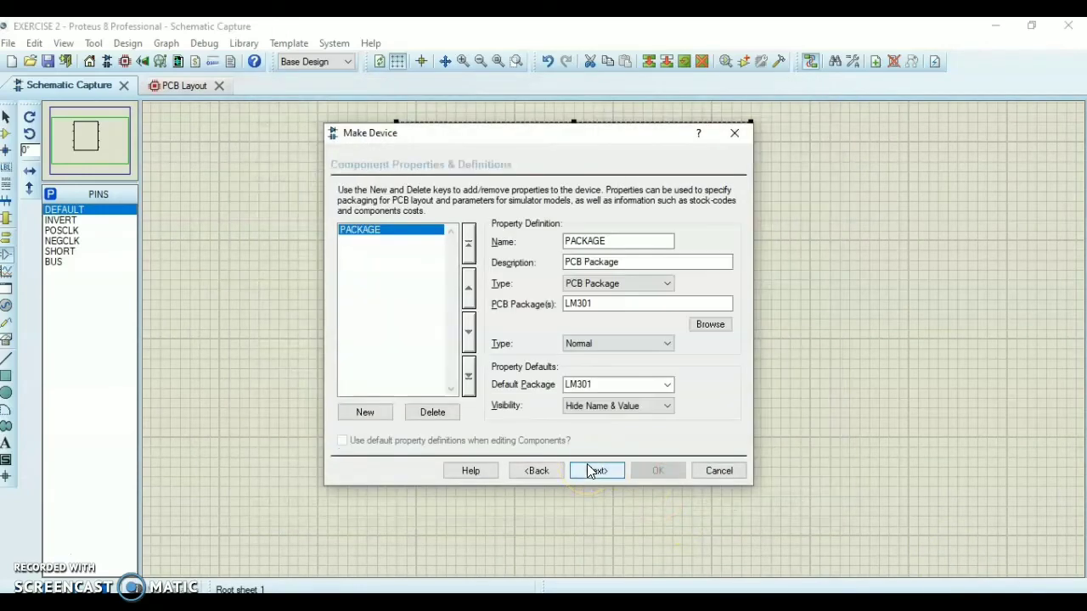
{"action": "left_click", "coordinate": [591, 472]}
{"action": "left_click", "coordinate": [597, 469]}
Set the device category to Analog ICs
{"action": "left_click", "coordinate": [424, 211]}
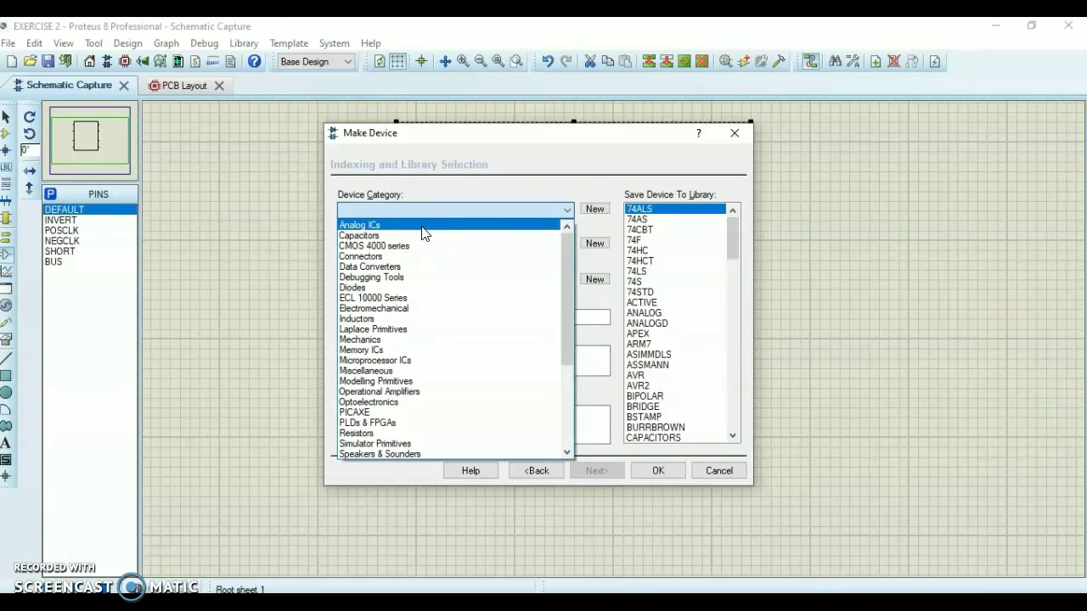
{"action": "left_click", "coordinate": [424, 226]}
{"action": "left_click", "coordinate": [421, 247]}
{"action": "left_click", "coordinate": [421, 247]}
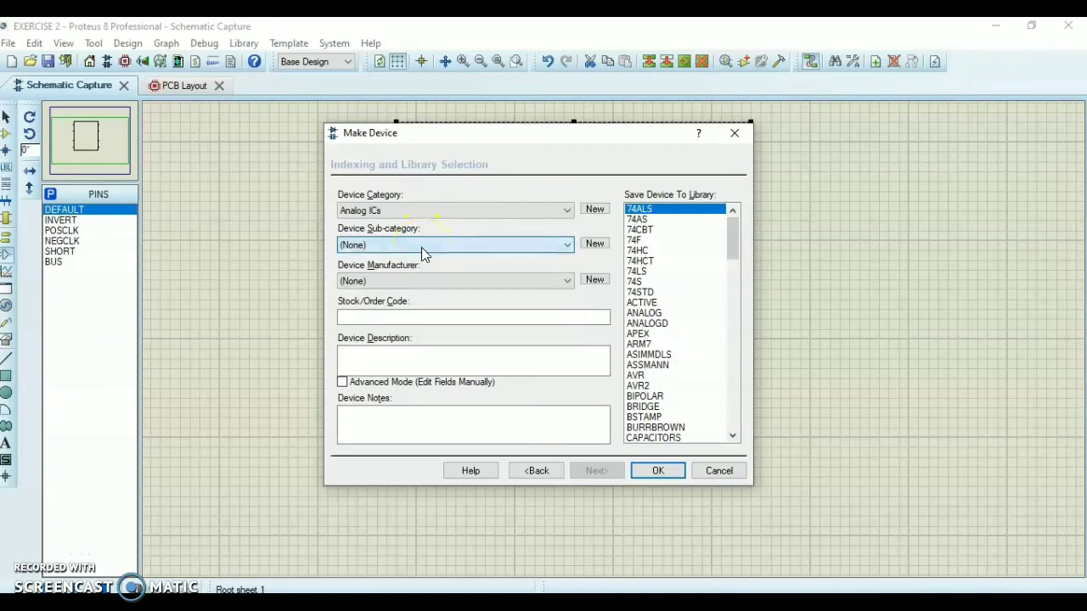
Set the device manufacturer to National Semiconductor and enter LM301 as the device description
{"action": "left_click", "coordinate": [426, 283]}
{"action": "left_click_drag", "start_coordinate": [563, 335], "coordinate": [564, 416]}
{"action": "left_click", "coordinate": [478, 451]}
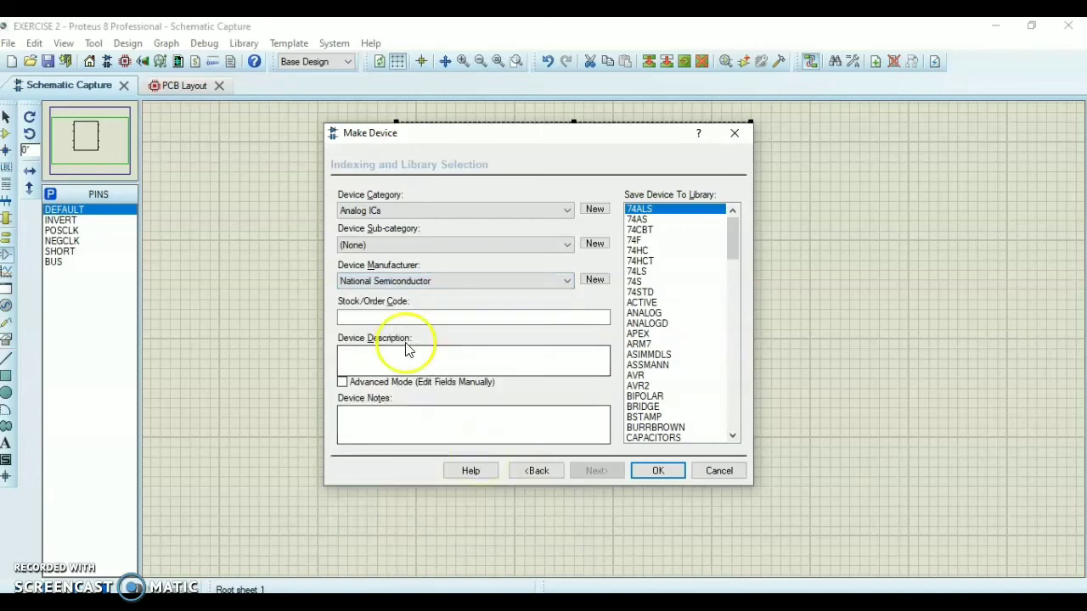
{"action": "left_click", "coordinate": [399, 359]}
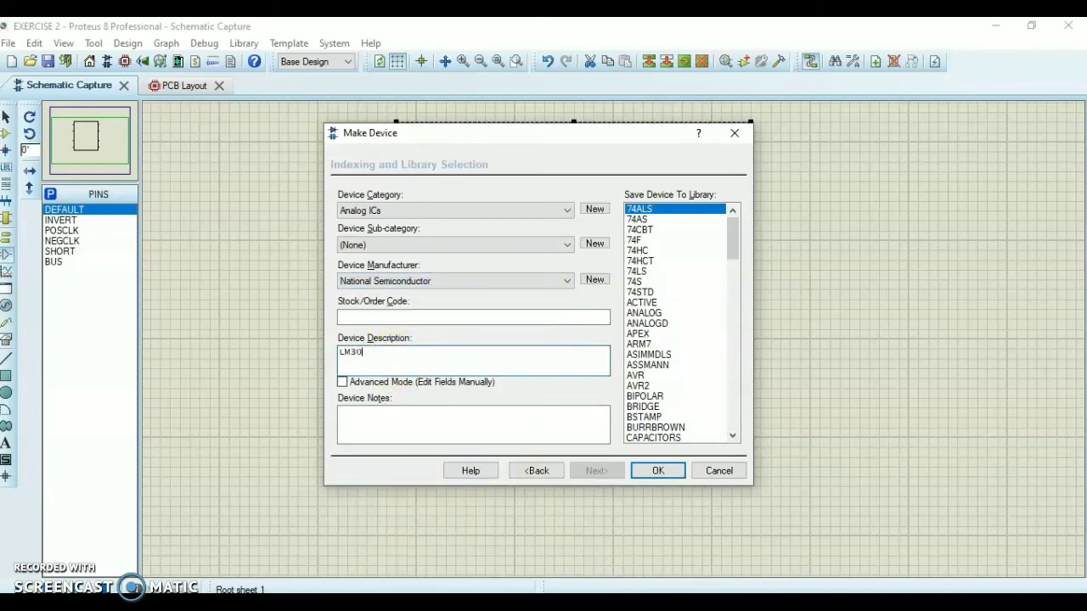
Set the device category to Miscellaneous and save the device to the ACTIVE library
{"action": "left_click", "coordinate": [568, 216]}
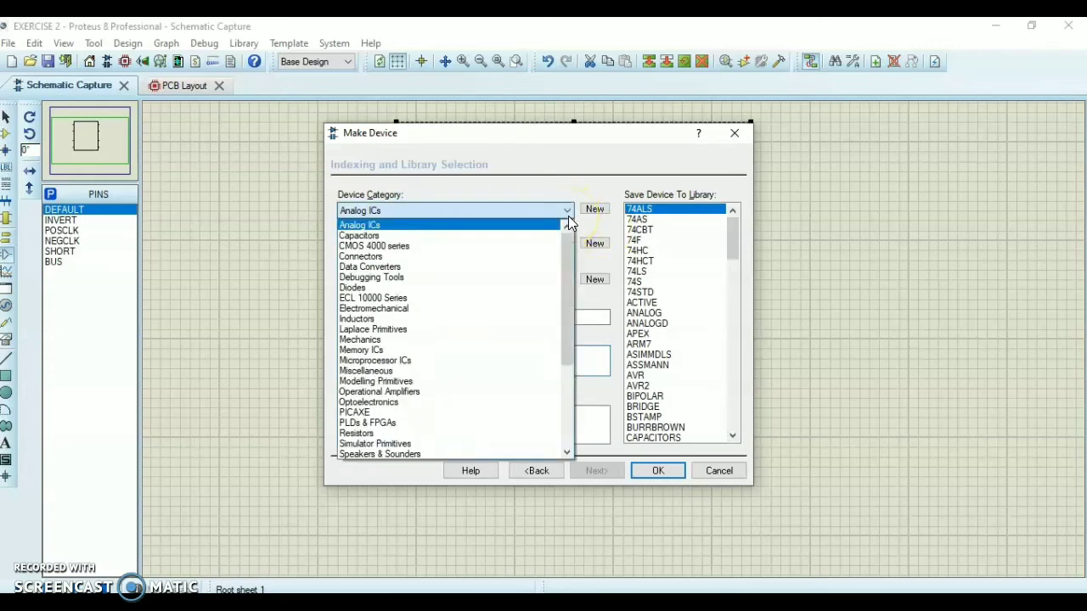
{"action": "left_click", "coordinate": [436, 371]}
{"action": "mouse_move", "coordinate": [727, 247]}
{"action": "left_mouse_down"}
{"action": "mouse_move", "coordinate": [731, 423]}
{"action": "mouse_move", "coordinate": [752, 302]}
{"action": "mouse_move", "coordinate": [741, 247]}
{"action": "left_mouse_up"}
{"action": "left_click", "coordinate": [658, 305]}
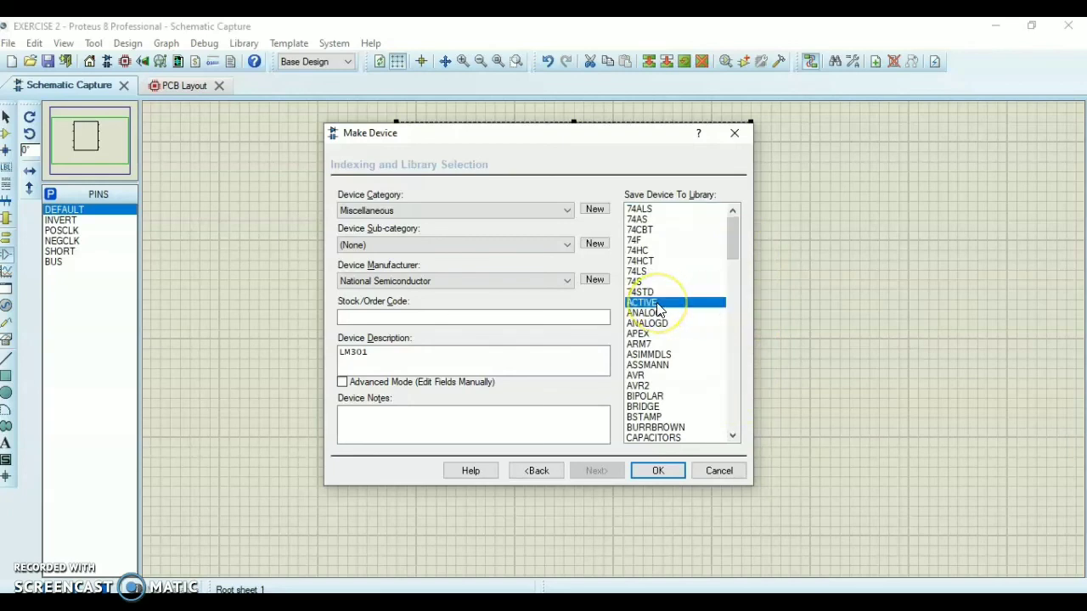
{"action": "left_click", "coordinate": [638, 472]}
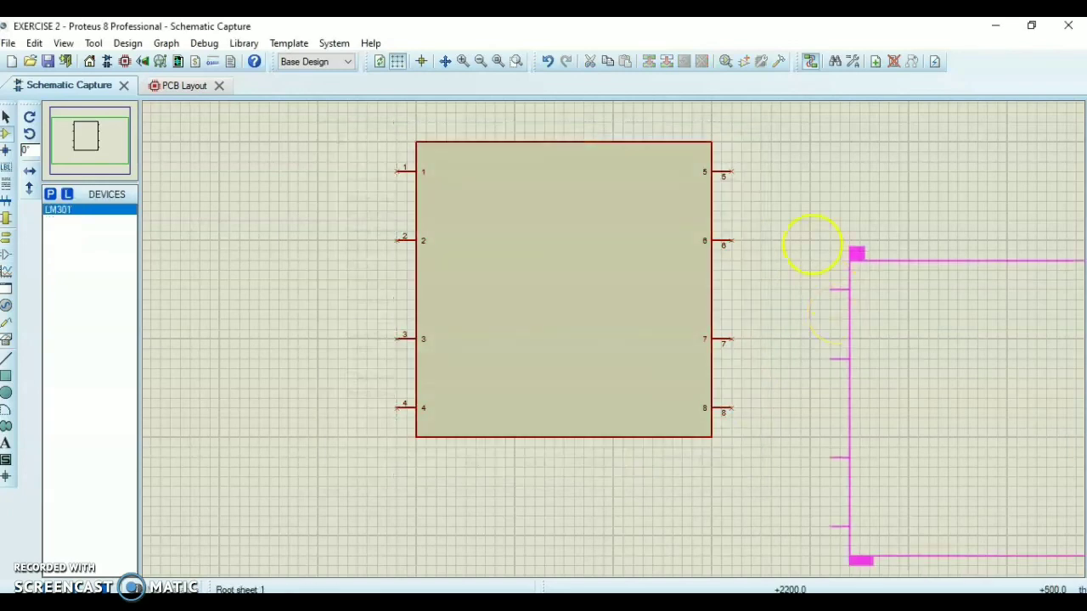
Place the LM301 device on the sheet just right of the original drawing, with its pins level with the drawing's pins
{"action": "left_click", "coordinate": [760, 174]}
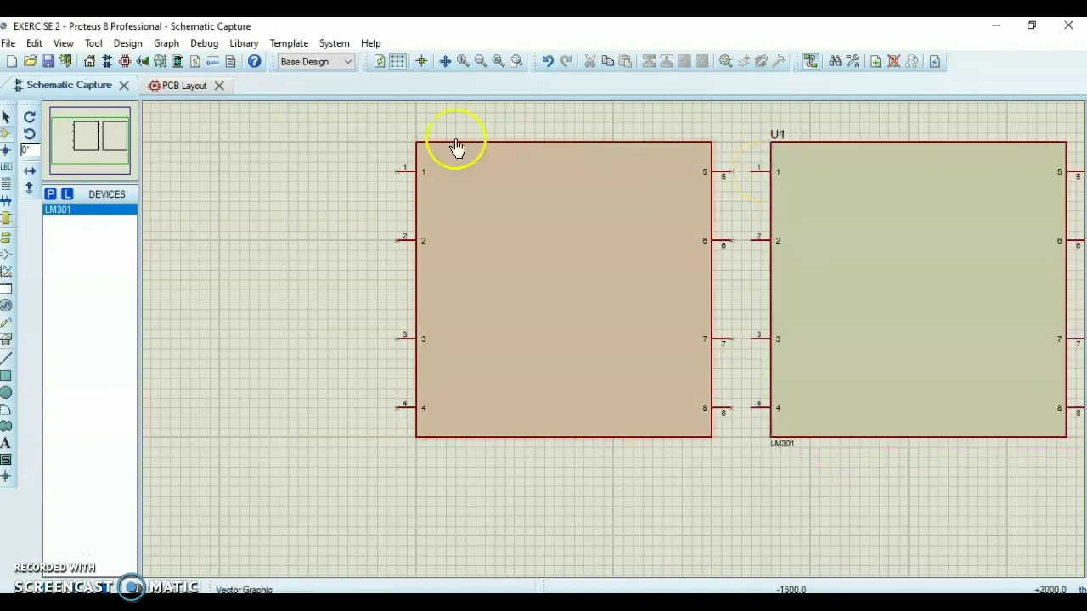
{"action": "left_click", "coordinate": [480, 63]}
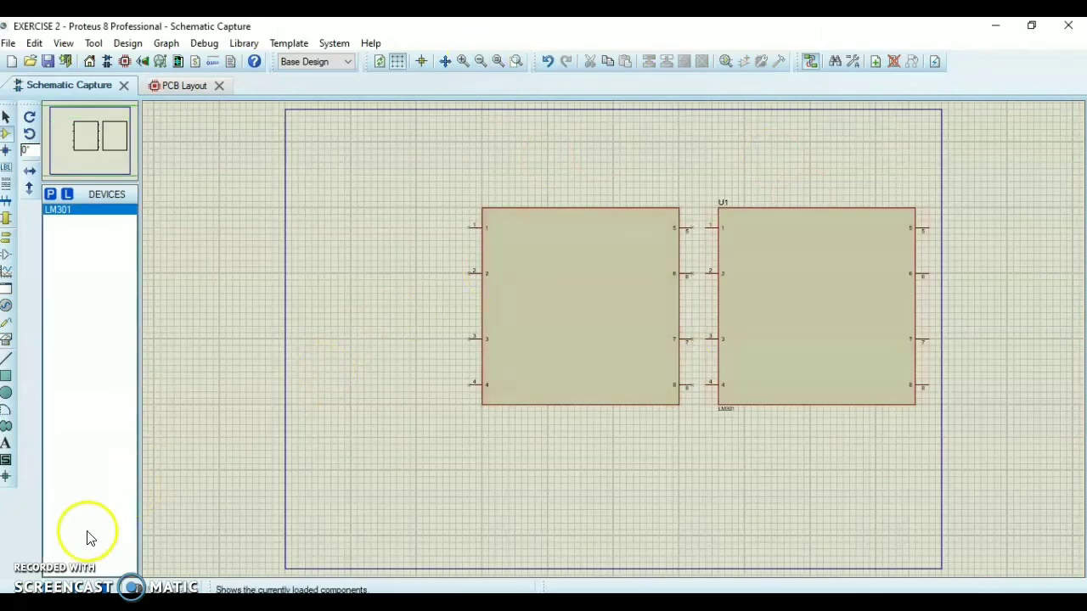